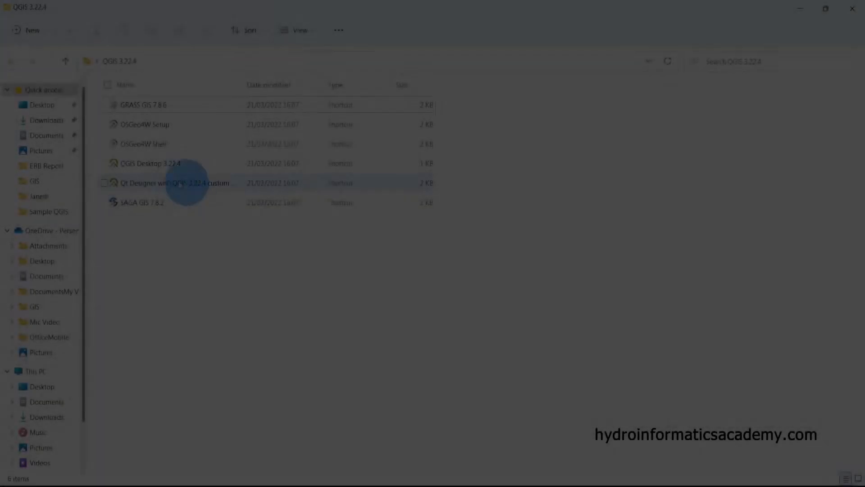
Launch QGIS Desktop 3.22.4 and start a new empty project from the template.
{"action": "left_click", "coordinate": [169, 165]}
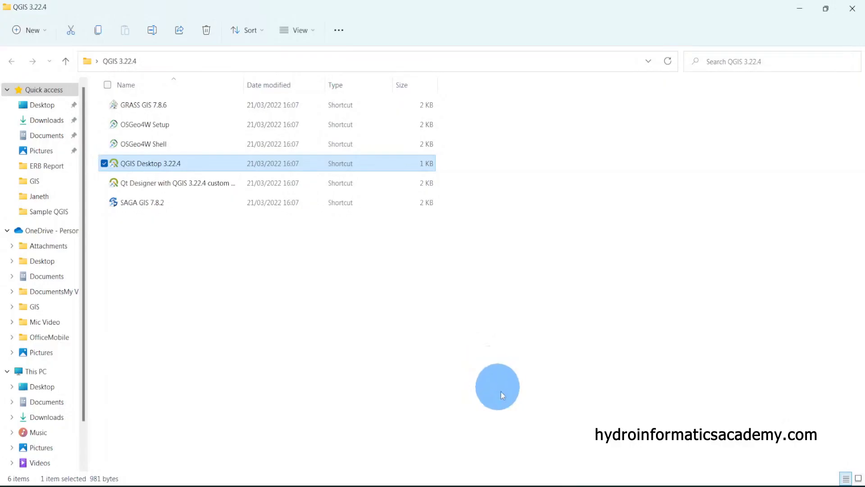
{"action": "mouse_move", "coordinate": [520, 471]}
{"action": "left_click", "coordinate": [508, 452]}
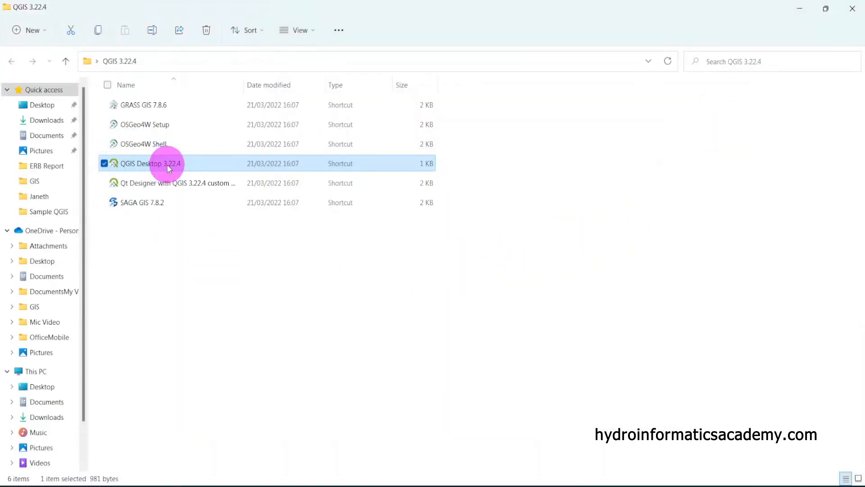
{"action": "double_click", "coordinate": [166, 165]}
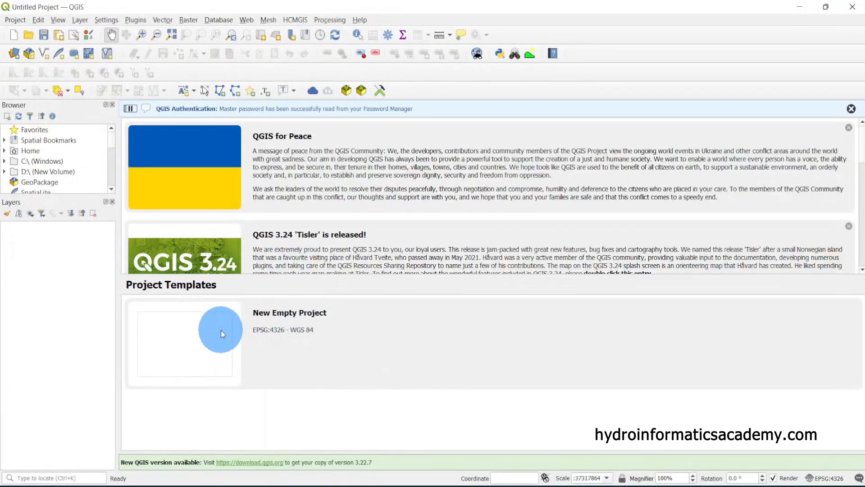
{"action": "double_click", "coordinate": [221, 330]}
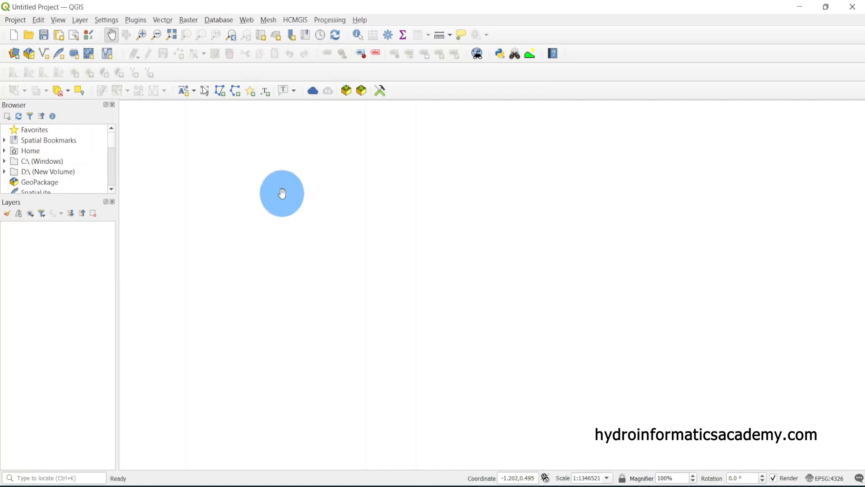
Search the available plugins for "osm" and enable the QuickMapServices plugin.
{"action": "left_click", "coordinate": [143, 21]}
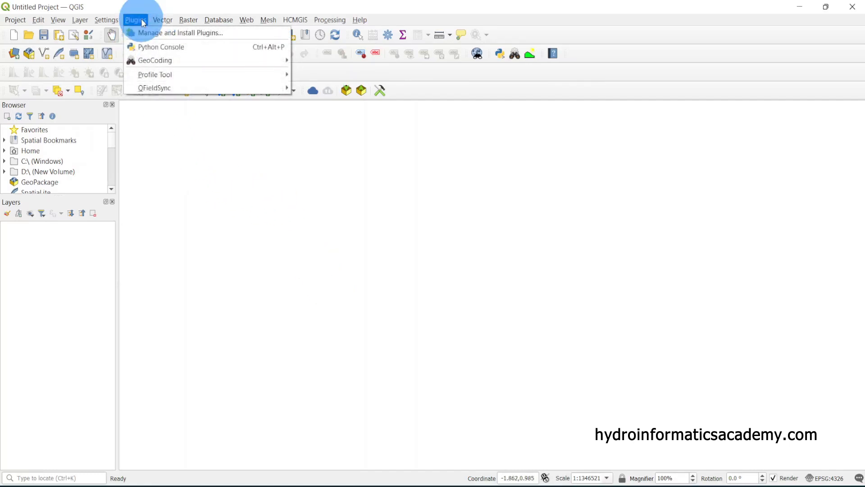
{"action": "left_click", "coordinate": [144, 33]}
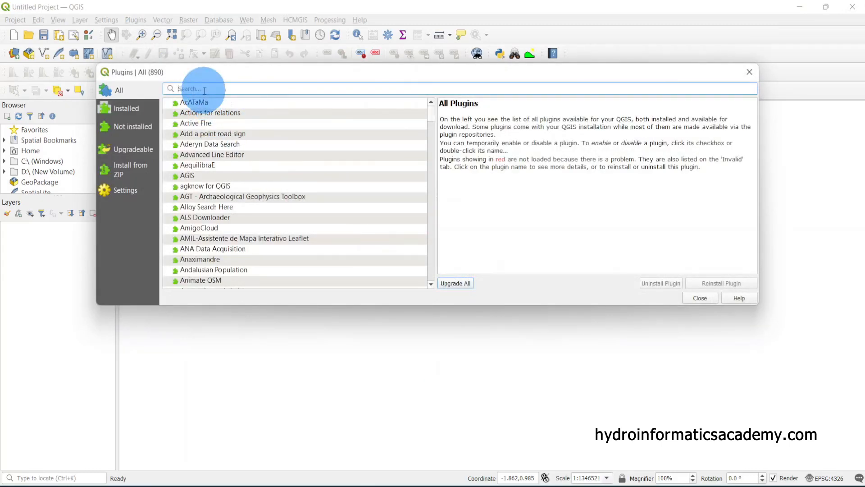
{"action": "type", "text": "osm"}
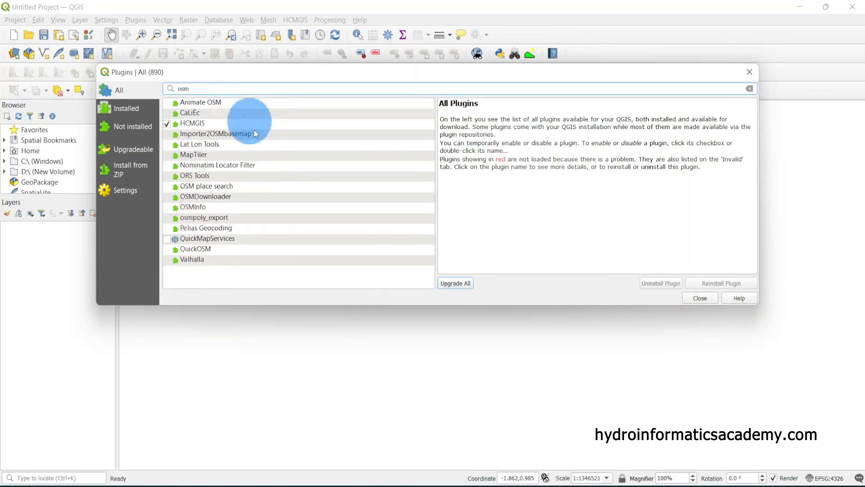
{"action": "left_click", "coordinate": [223, 239]}
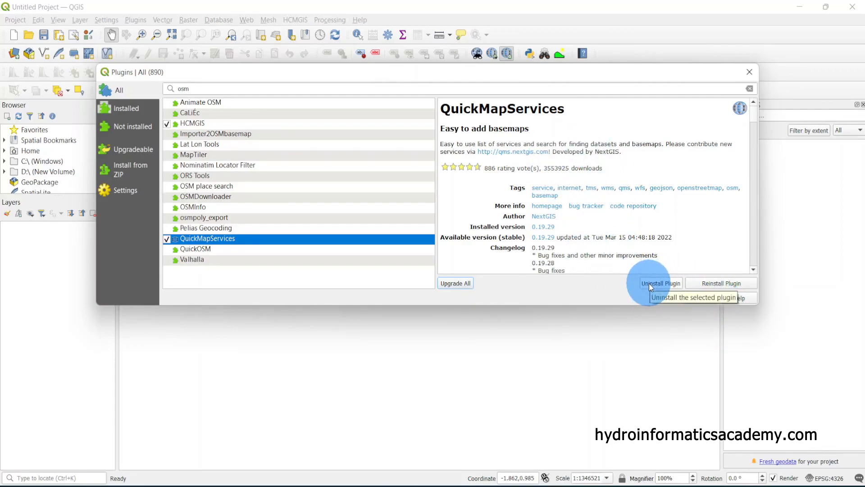
{"action": "left_click", "coordinate": [749, 72]}
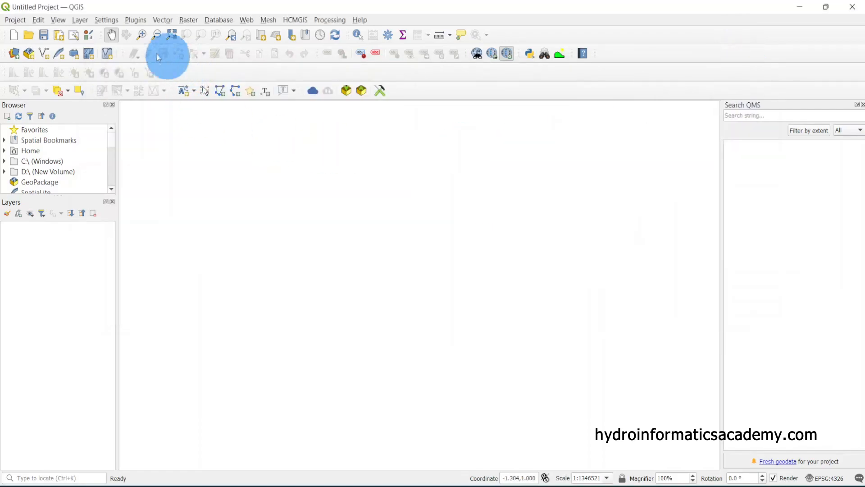
Search the available plugins for "geoc" and switch off the GeoCoding plugin.
{"action": "left_click", "coordinate": [135, 20]}
{"action": "left_click", "coordinate": [151, 37]}
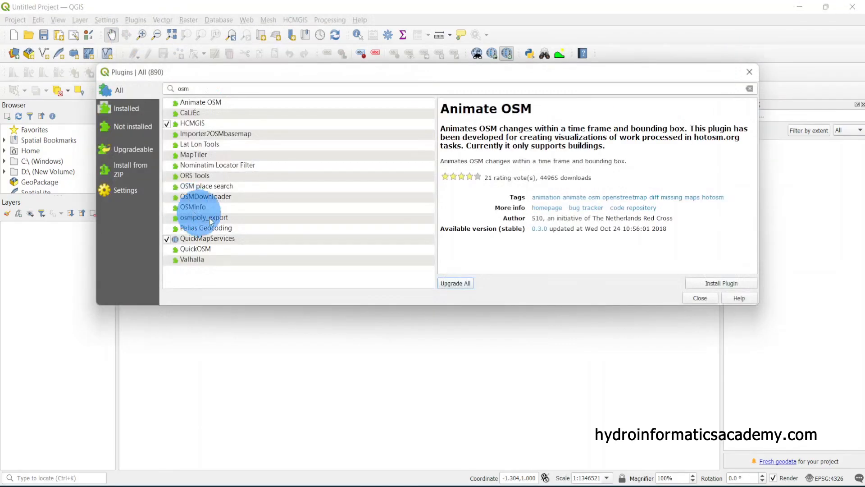
{"action": "left_click", "coordinate": [110, 92]}
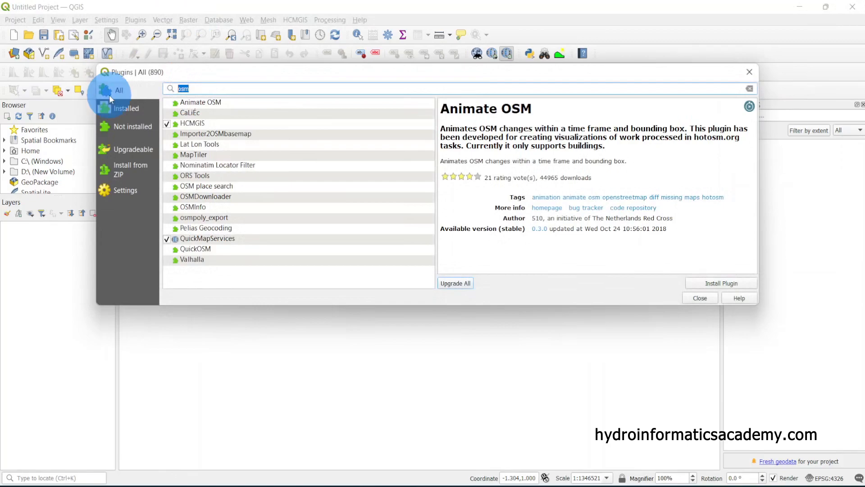
{"action": "type", "text": "geo"}
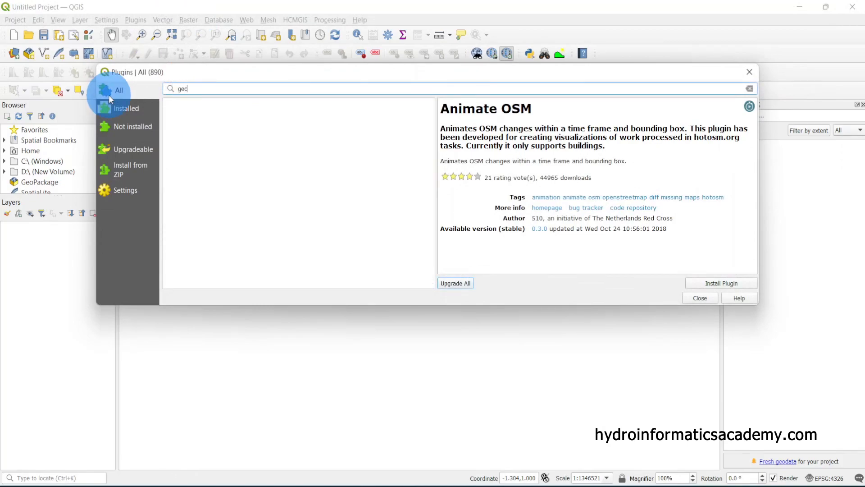
{"action": "key", "text": "BackSpace"}
{"action": "type", "text": "oc"}
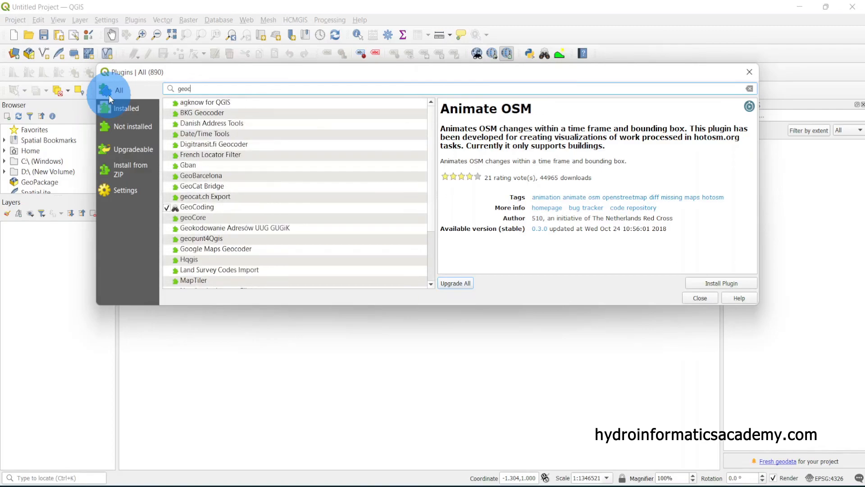
{"action": "left_click", "coordinate": [201, 207]}
{"action": "double_click", "coordinate": [201, 208]}
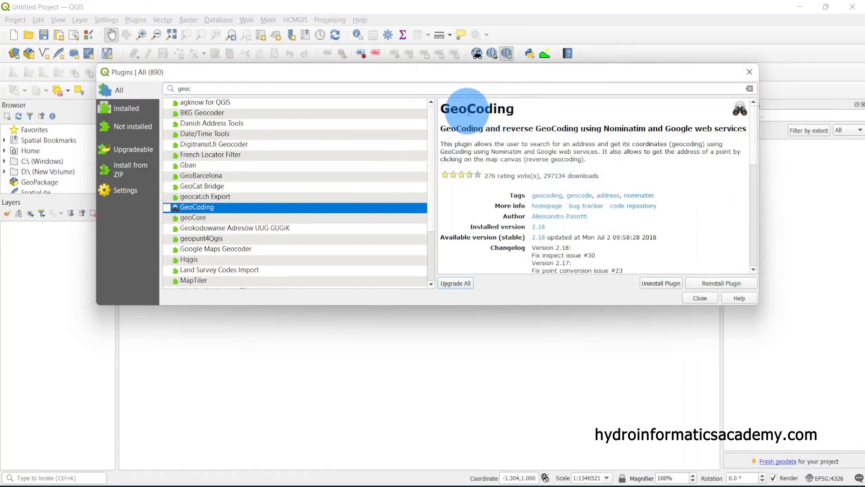
{"action": "left_click_drag", "start_coordinate": [467, 108], "coordinate": [543, 112]}
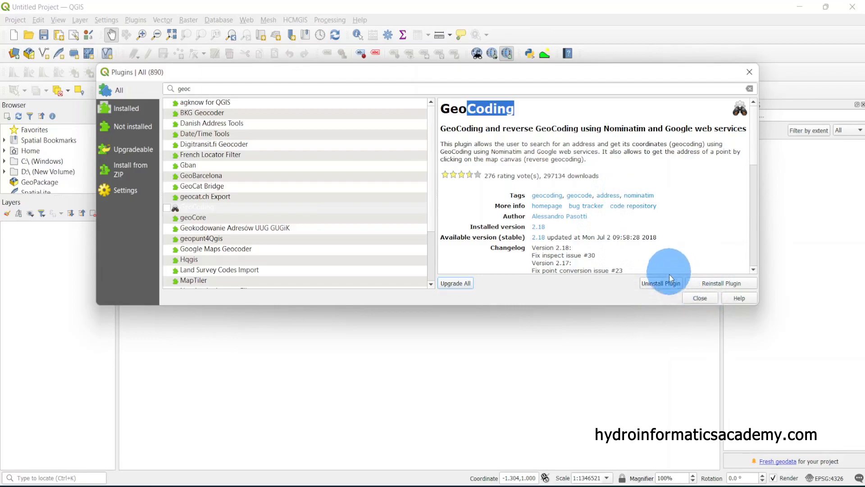
{"action": "left_click", "coordinate": [696, 298]}
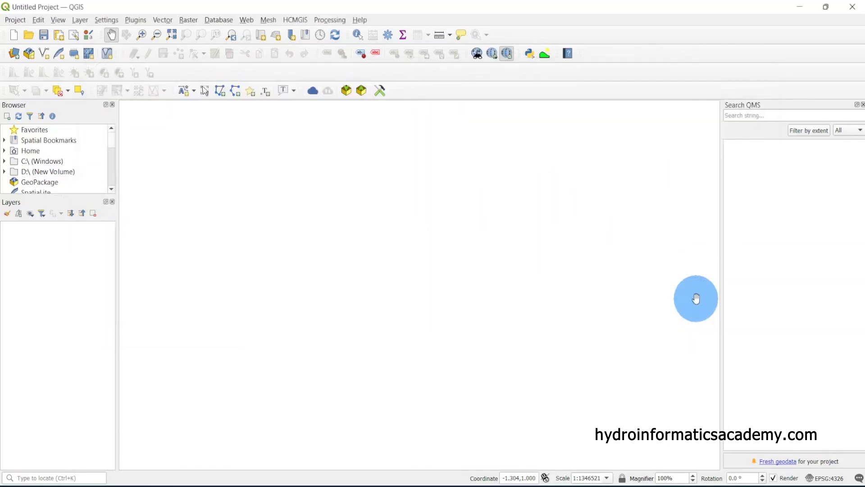
Add the OpenStreetMap basemap from the XYZ Tiles to the project's layers.
{"action": "scroll", "coordinate": [69, 182], "scroll_direction": "down", "scroll_amount": 3}
{"action": "scroll", "coordinate": [70, 183], "scroll_direction": "down", "scroll_amount": 5}
{"action": "scroll", "coordinate": [69, 183], "scroll_direction": "up", "scroll_amount": 1}
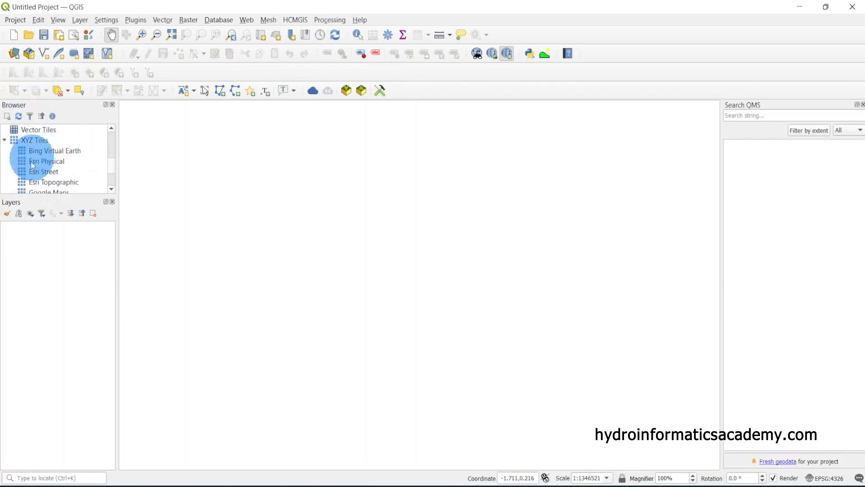
{"action": "left_click", "coordinate": [34, 141]}
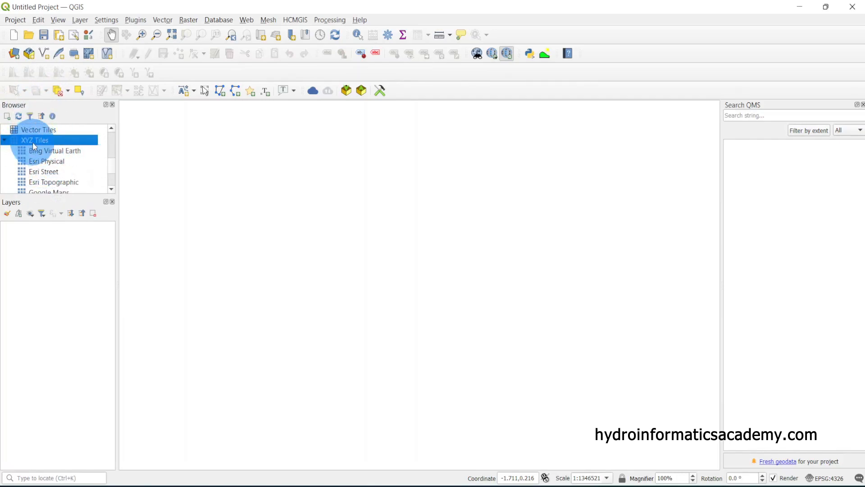
{"action": "scroll", "coordinate": [78, 182], "scroll_direction": "down", "scroll_amount": 1}
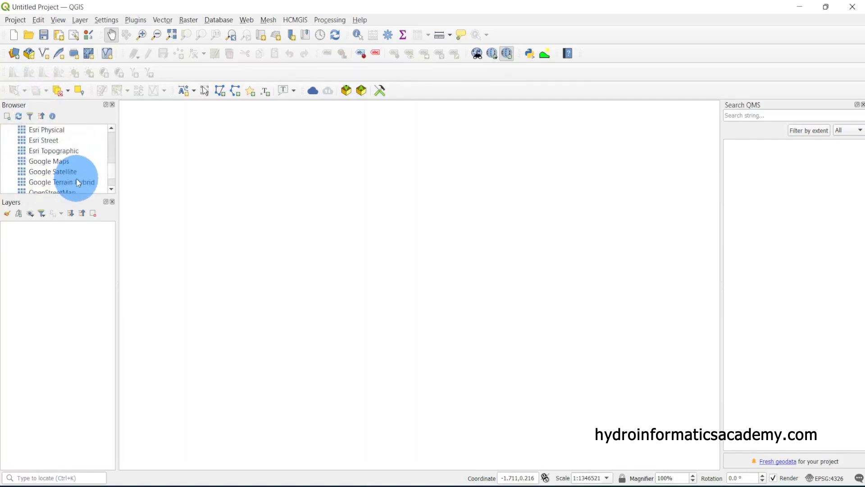
{"action": "left_click", "coordinate": [52, 141]}
{"action": "left_click", "coordinate": [57, 151]}
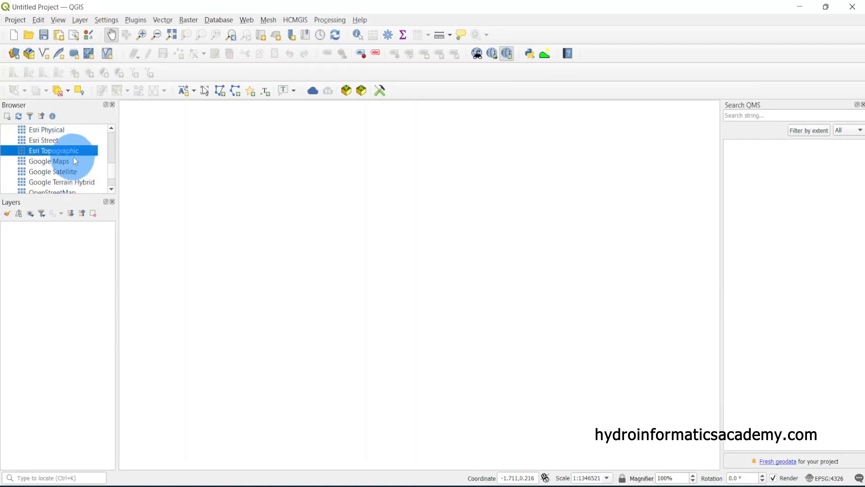
{"action": "scroll", "coordinate": [78, 176], "scroll_direction": "down", "scroll_amount": 1}
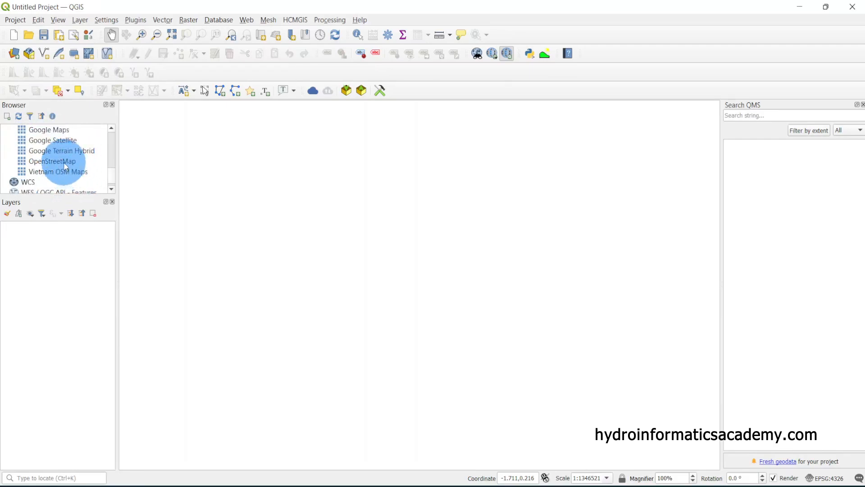
{"action": "left_click", "coordinate": [63, 160]}
{"action": "left_click_drag", "start_coordinate": [84, 161], "coordinate": [74, 247]}
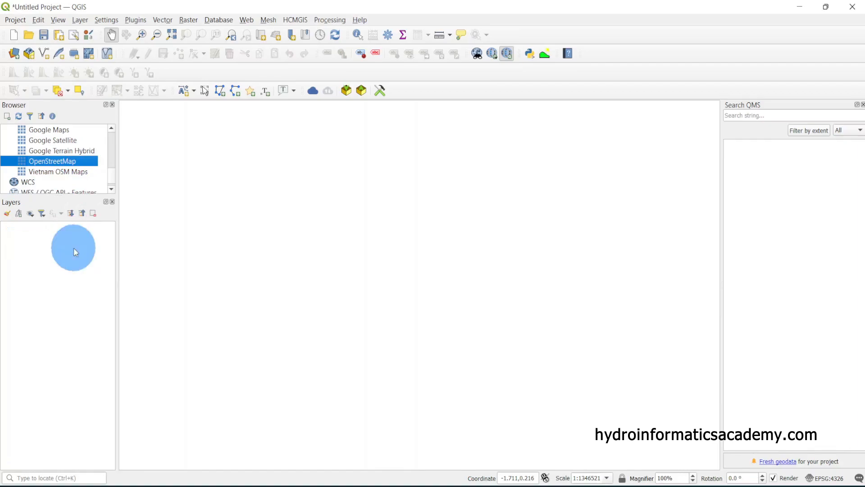
{"action": "left_click", "coordinate": [80, 225]}
{"action": "double_click", "coordinate": [545, 306]}
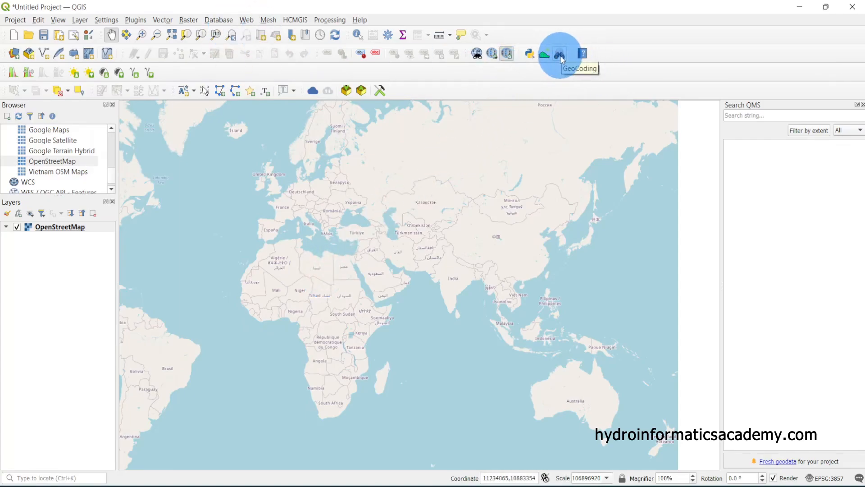
{"action": "left_click", "coordinate": [140, 20]}
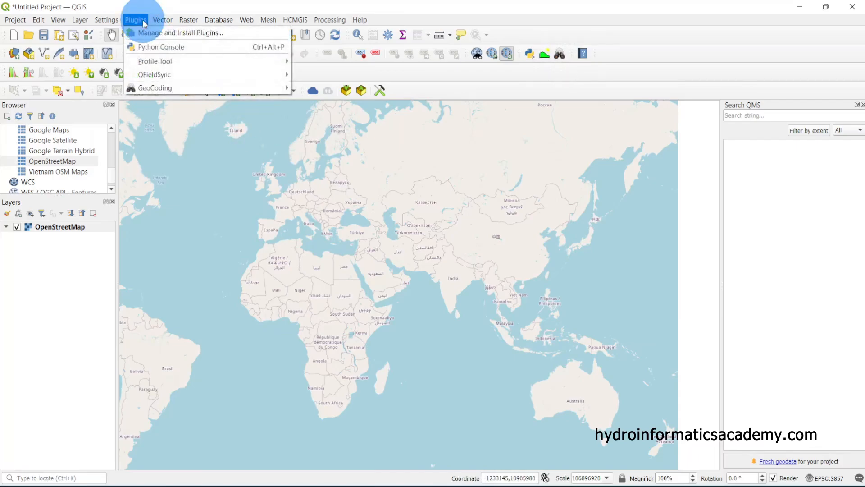
{"action": "mouse_move", "coordinate": [178, 88]}
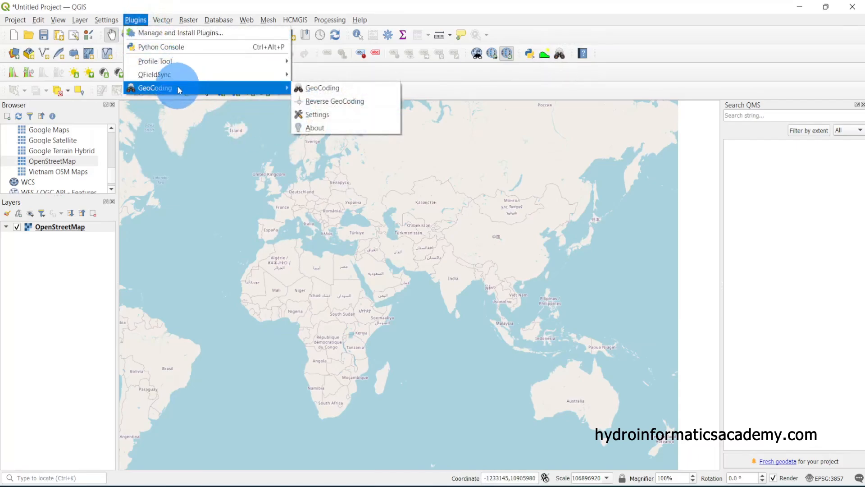
{"action": "left_click", "coordinate": [633, 55]}
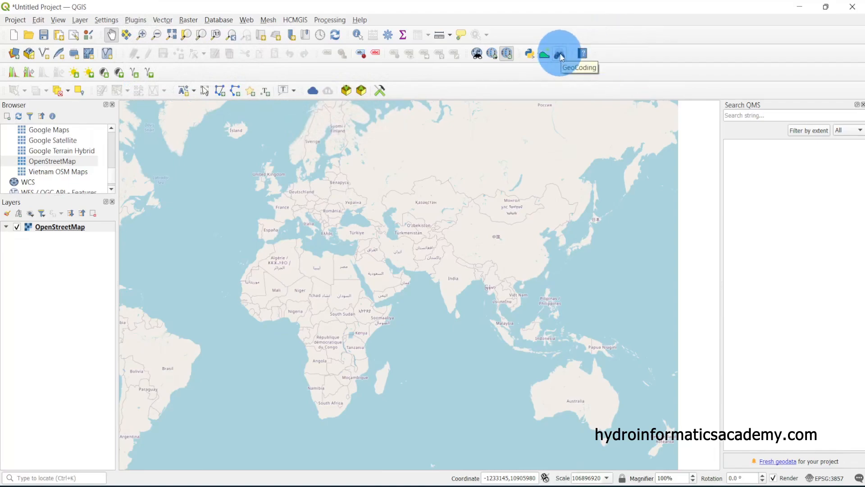
Run a GeoCoding address search for "sydney".
{"action": "left_click", "coordinate": [560, 54]}
{"action": "left_click_drag", "start_coordinate": [424, 203], "coordinate": [398, 210]}
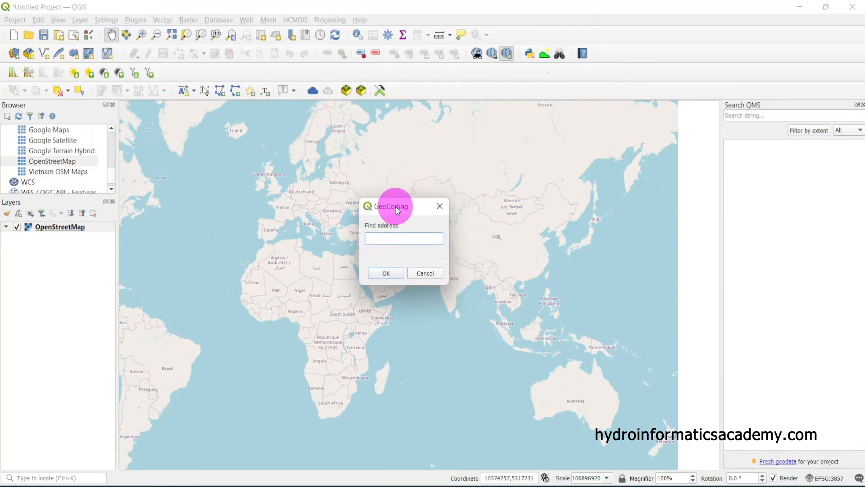
{"action": "left_click", "coordinate": [385, 238]}
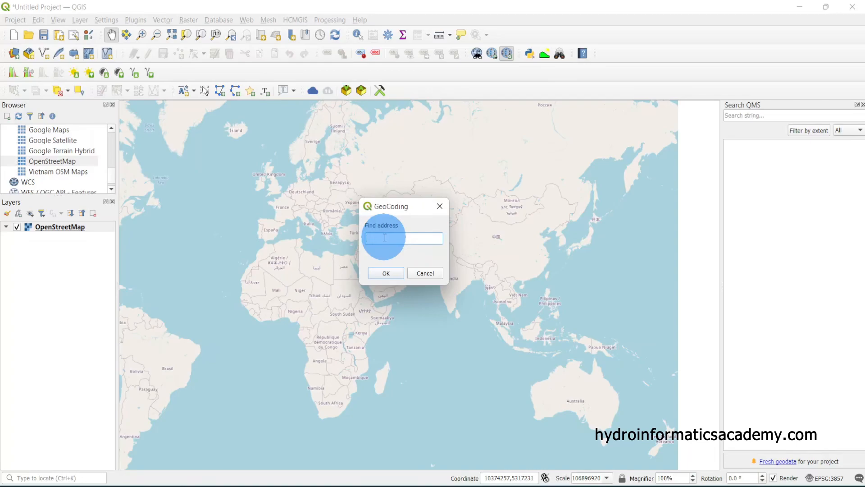
{"action": "type", "text": "sydney"}
{"action": "left_click_drag", "start_coordinate": [404, 239], "coordinate": [322, 236]}
{"action": "left_click", "coordinate": [388, 274]}
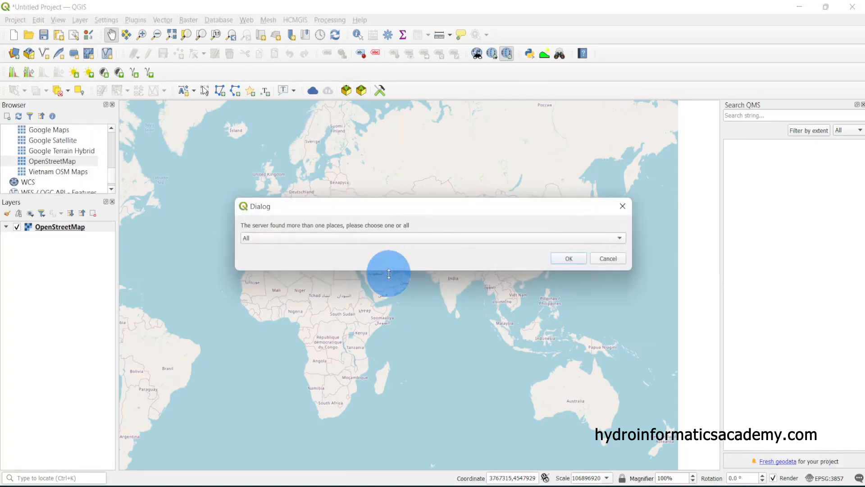
Choose the place "Sydney, Council of the City of Sydney, New South Wales, 2000, Australia" as the GeoCoding result and accept it.
{"action": "left_click_drag", "start_coordinate": [345, 210], "coordinate": [336, 196]}
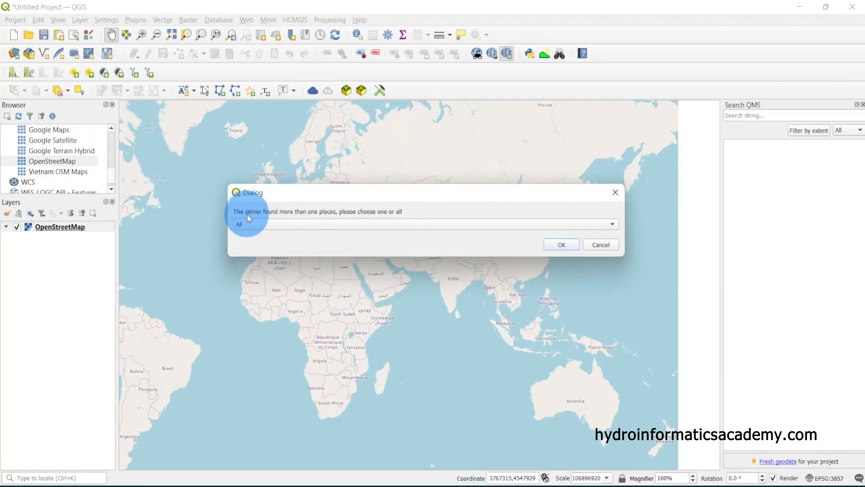
{"action": "left_click", "coordinate": [310, 223]}
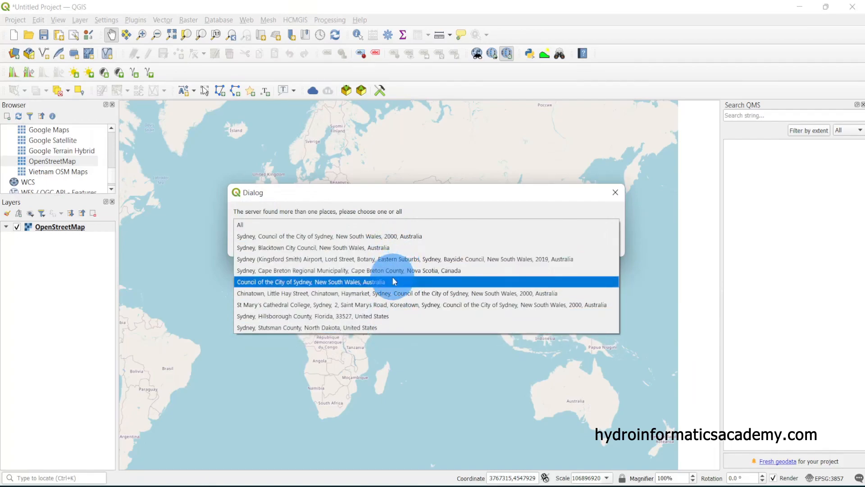
{"action": "left_click", "coordinate": [279, 235]}
{"action": "left_click", "coordinate": [559, 248]}
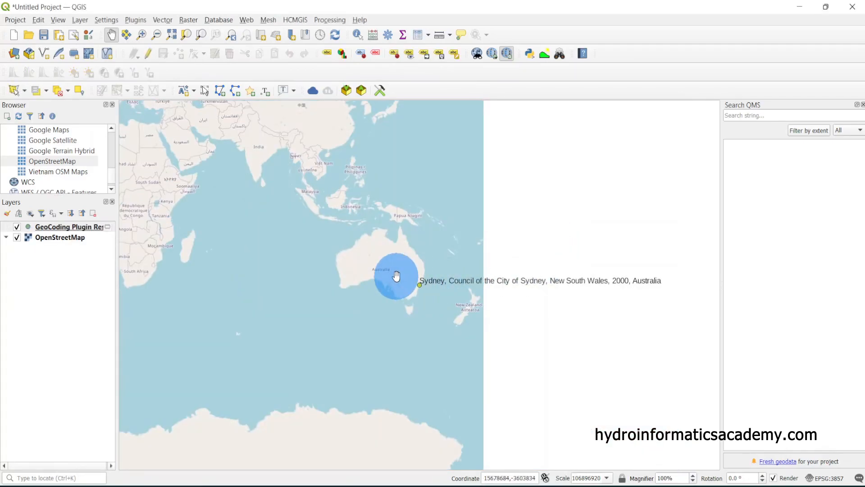
Examine the geocoded Sydney point on the OpenStreetMap basemap, from the whole continent down to street level.
{"action": "scroll", "coordinate": [419, 281], "scroll_direction": "up", "scroll_amount": 1}
{"action": "scroll", "coordinate": [418, 278], "scroll_direction": "up", "scroll_amount": 3}
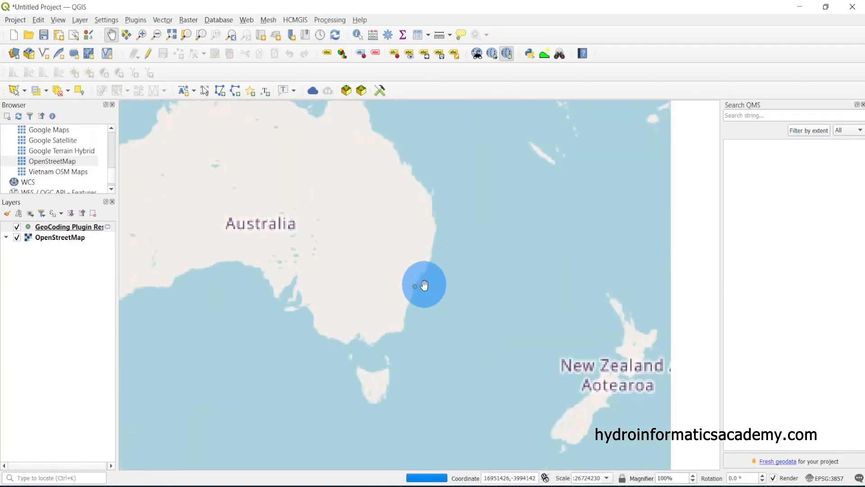
{"action": "scroll", "coordinate": [412, 294], "scroll_direction": "up", "scroll_amount": 4}
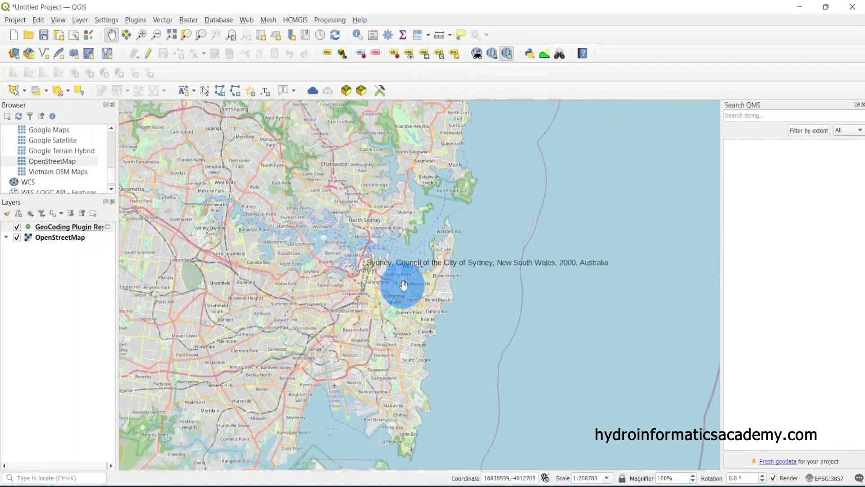
{"action": "scroll", "coordinate": [368, 267], "scroll_direction": "up", "scroll_amount": 2}
{"action": "scroll", "coordinate": [372, 267], "scroll_direction": "up", "scroll_amount": 3}
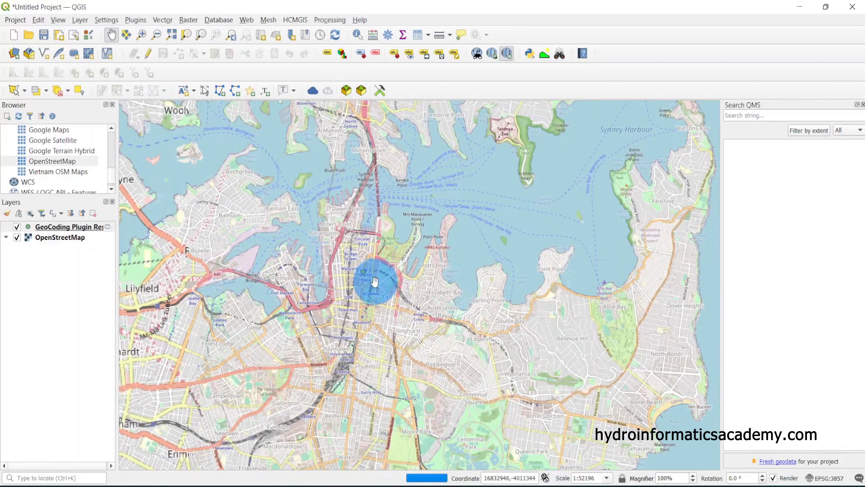
{"action": "scroll", "coordinate": [359, 266], "scroll_direction": "up", "scroll_amount": 1}
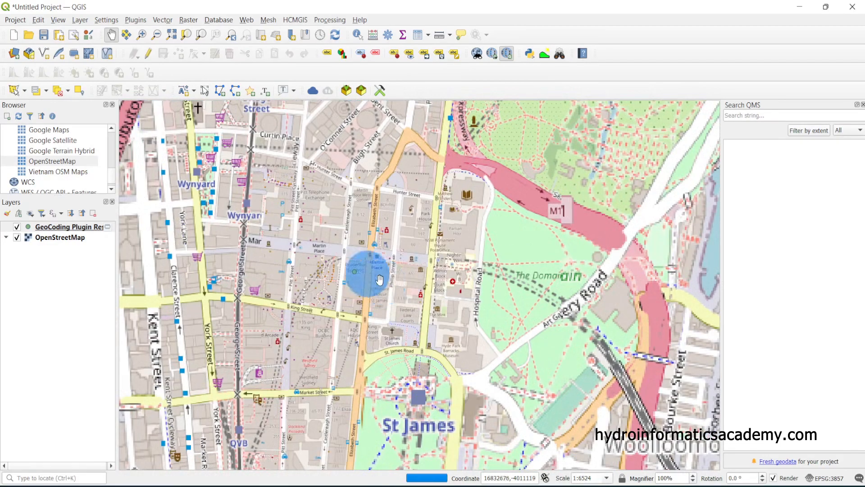
{"action": "scroll", "coordinate": [354, 270], "scroll_direction": "up", "scroll_amount": 2}
{"action": "scroll", "coordinate": [355, 271], "scroll_direction": "up", "scroll_amount": 1}
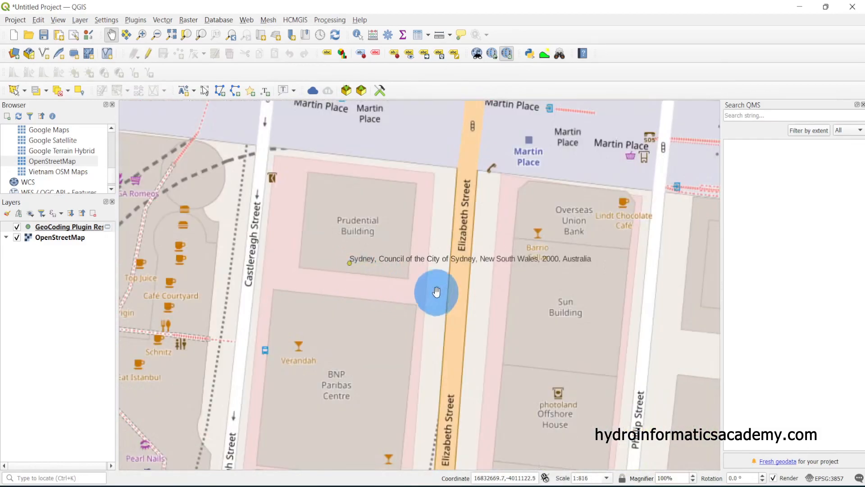
Look over the streets and buildings around the geocoded Sydney point, between Castlereagh Street and Phillip Street.
{"action": "left_click_drag", "start_coordinate": [399, 220], "coordinate": [388, 150]}
{"action": "scroll", "coordinate": [390, 237], "scroll_direction": "down", "scroll_amount": 1}
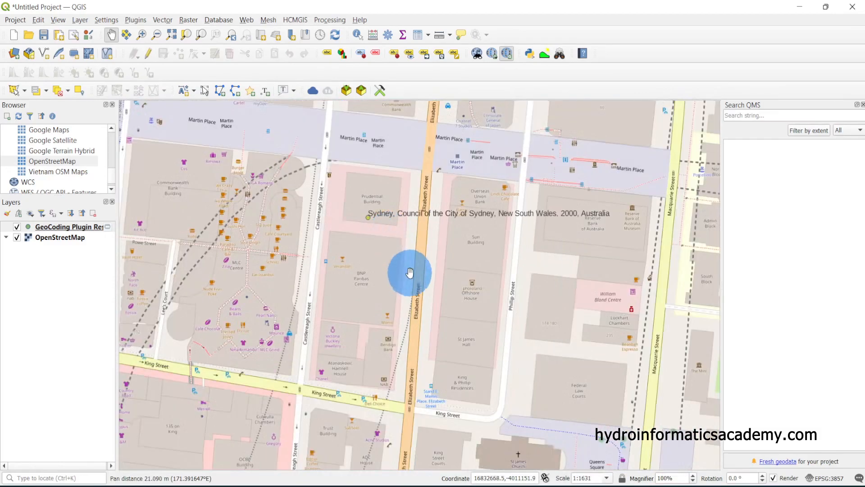
{"action": "left_click_drag", "start_coordinate": [405, 271], "coordinate": [392, 189]}
{"action": "left_click_drag", "start_coordinate": [465, 316], "coordinate": [453, 282]}
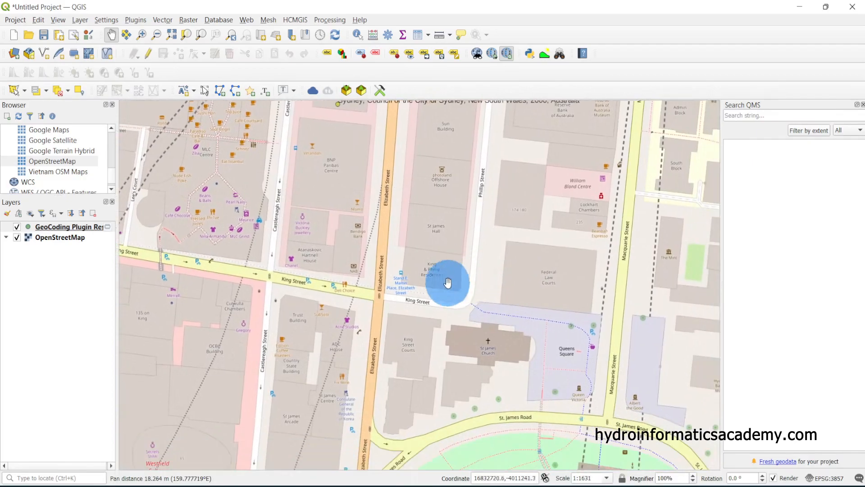
{"action": "scroll", "coordinate": [450, 290], "scroll_direction": "down", "scroll_amount": 1}
{"action": "left_click_drag", "start_coordinate": [529, 311], "coordinate": [429, 313]}
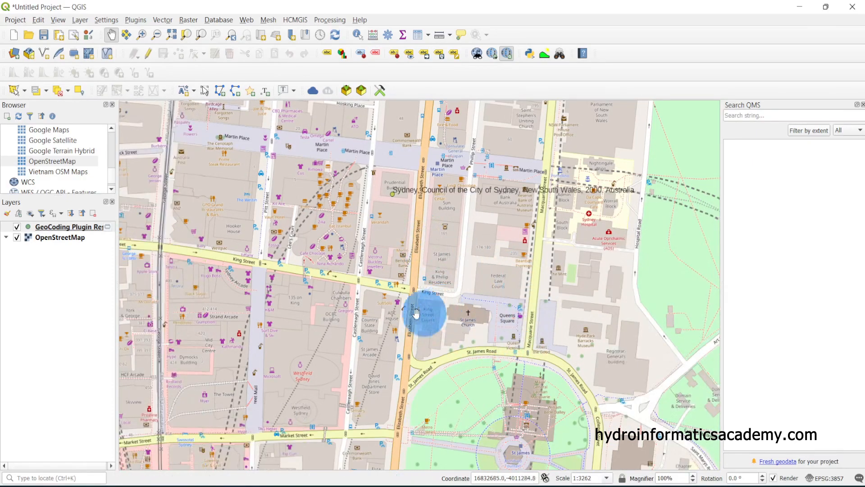
{"action": "scroll", "coordinate": [392, 261], "scroll_direction": "up", "scroll_amount": 1}
{"action": "left_click_drag", "start_coordinate": [512, 193], "coordinate": [466, 188]}
{"action": "scroll", "coordinate": [466, 188], "scroll_direction": "up", "scroll_amount": 2}
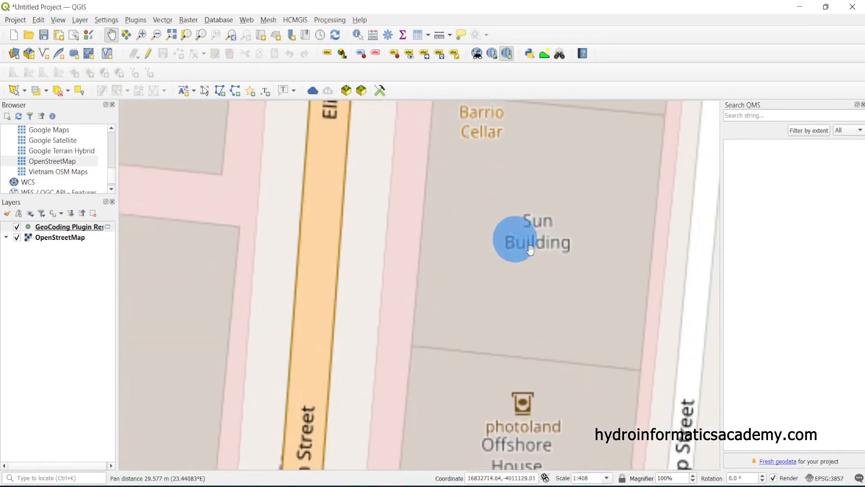
{"action": "scroll", "coordinate": [517, 205], "scroll_direction": "down", "scroll_amount": 1}
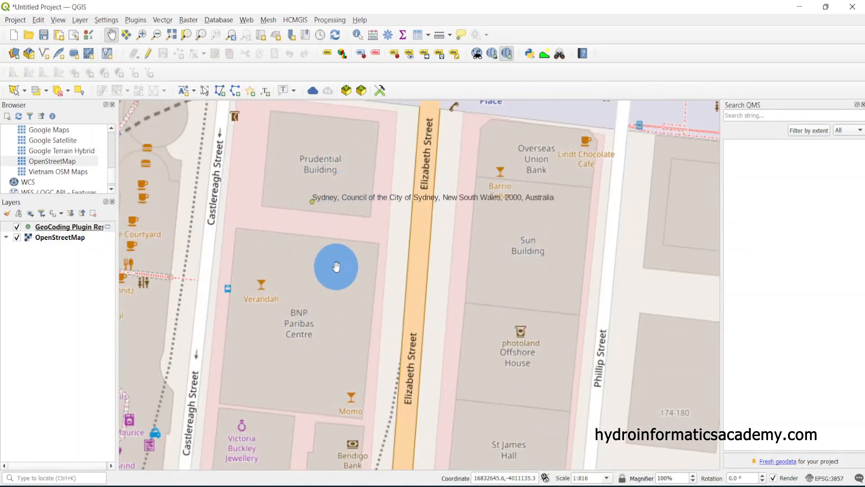
{"action": "scroll", "coordinate": [374, 252], "scroll_direction": "down", "scroll_amount": 1}
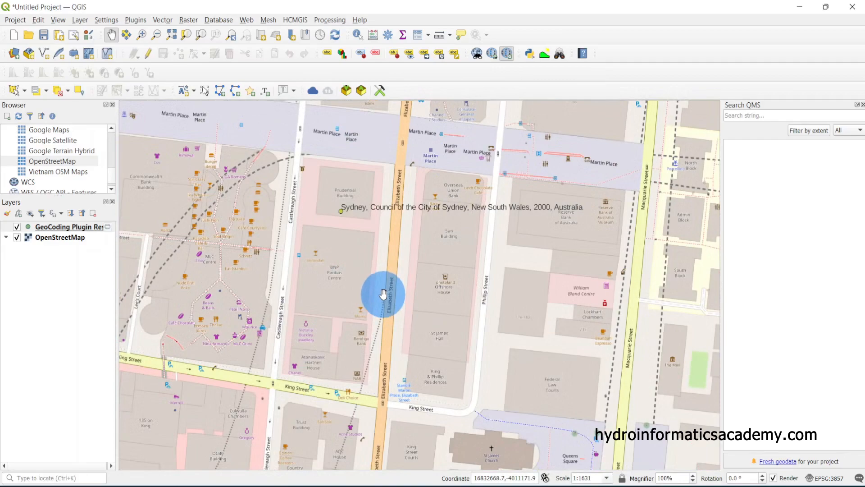
{"action": "scroll", "coordinate": [342, 279], "scroll_direction": "up", "scroll_amount": 1}
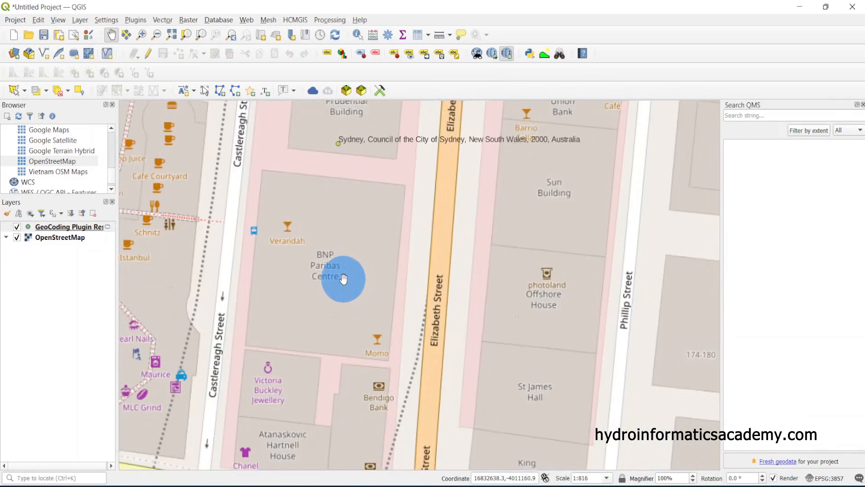
{"action": "left_click_drag", "start_coordinate": [372, 250], "coordinate": [377, 218]}
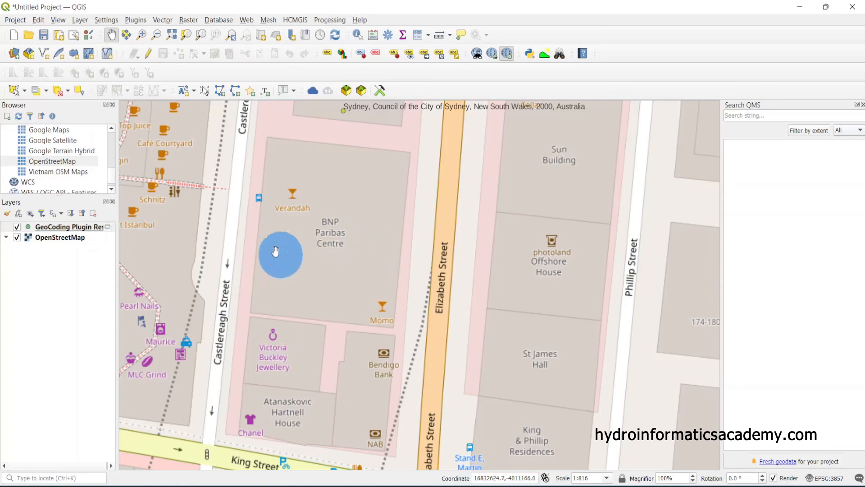
Start a new shapefile layer and set its file to "buildings in sydney" in the Desktop folder Sample QGIS, as ESRI Shapefile.
{"action": "left_click", "coordinate": [82, 19]}
{"action": "mouse_move", "coordinate": [126, 48]}
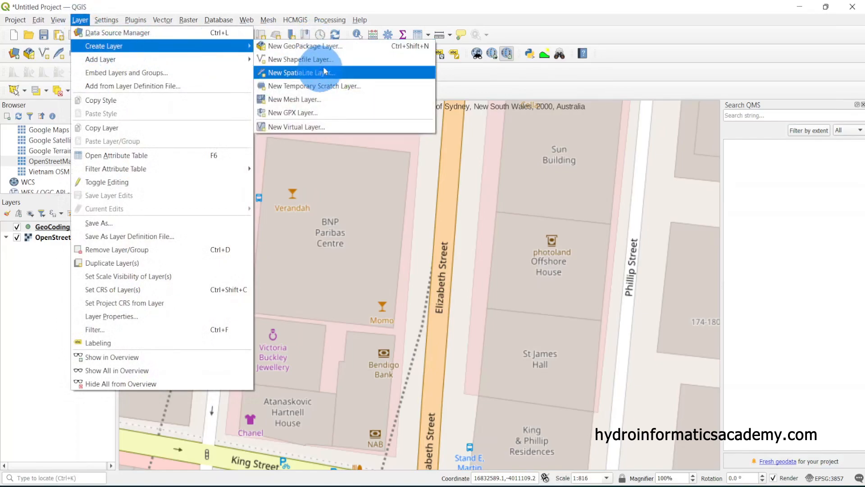
{"action": "left_click", "coordinate": [361, 58]}
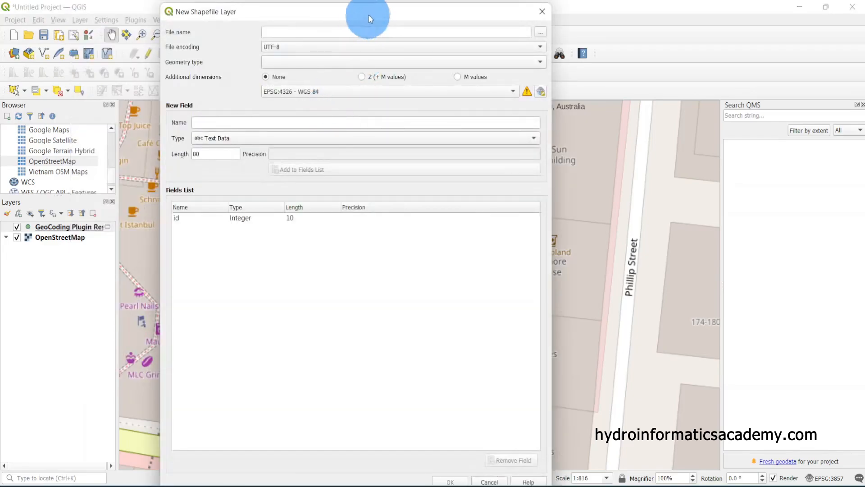
{"action": "left_click_drag", "start_coordinate": [369, 15], "coordinate": [358, 36]}
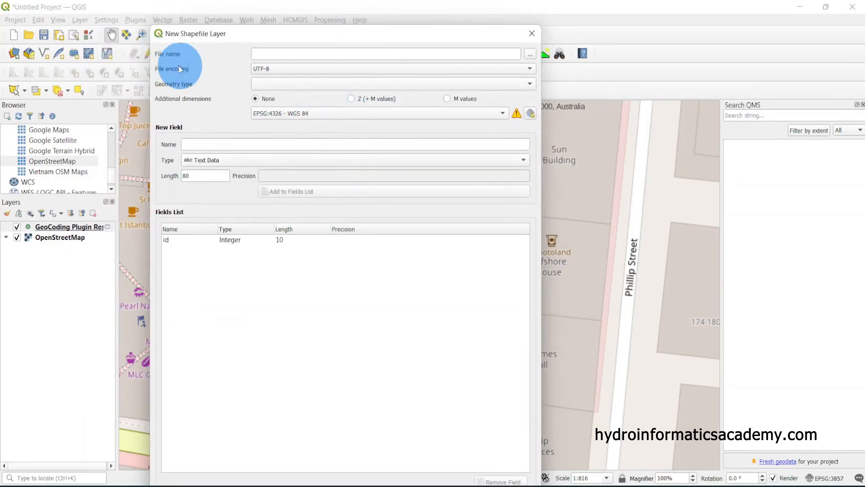
{"action": "left_click", "coordinate": [531, 56]}
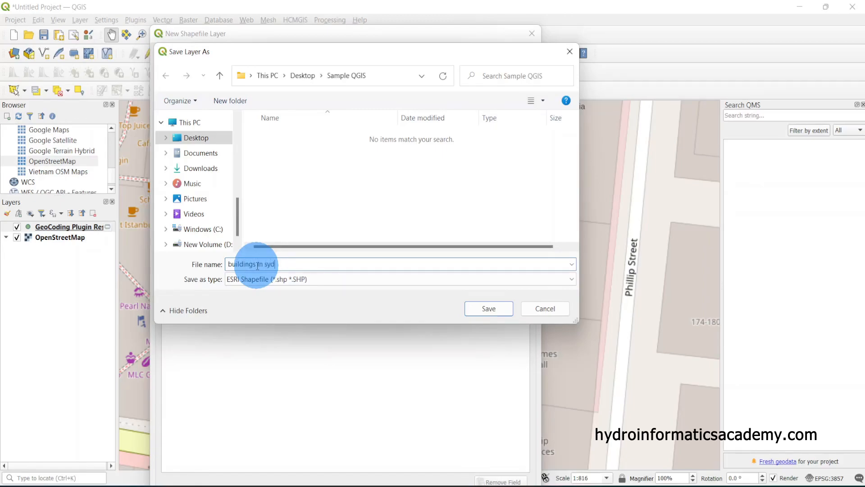
{"action": "left_click_drag", "start_coordinate": [289, 263], "coordinate": [203, 261]}
{"action": "left_click", "coordinate": [252, 282]}
{"action": "left_click", "coordinate": [220, 280]}
{"action": "left_click", "coordinate": [493, 309]}
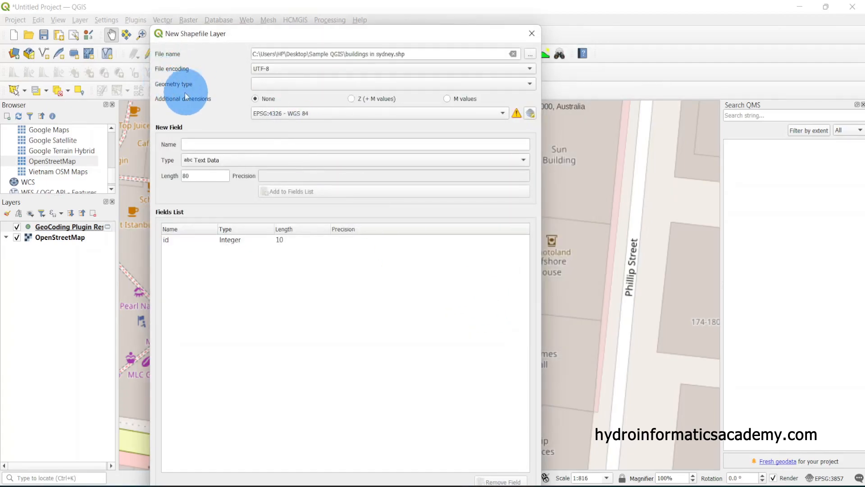
Set the new shapefile layer's geometry type to Point.
{"action": "left_click", "coordinate": [270, 86]}
{"action": "left_click", "coordinate": [314, 36]}
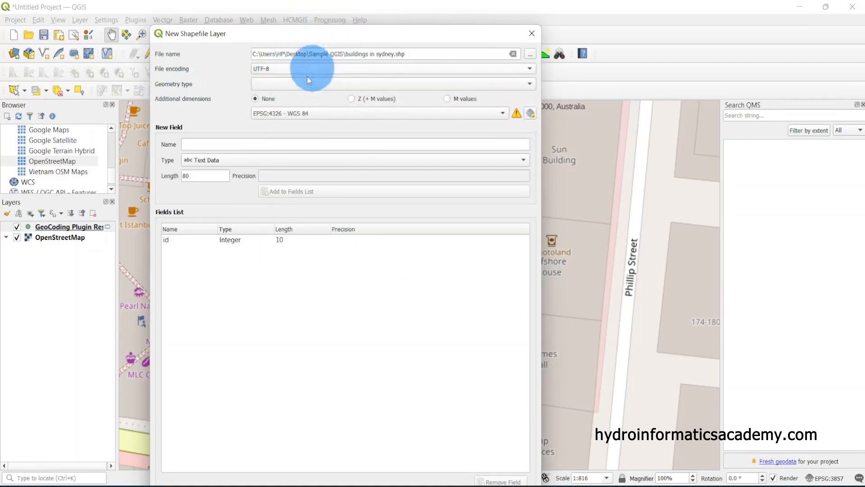
{"action": "left_click", "coordinate": [261, 86]}
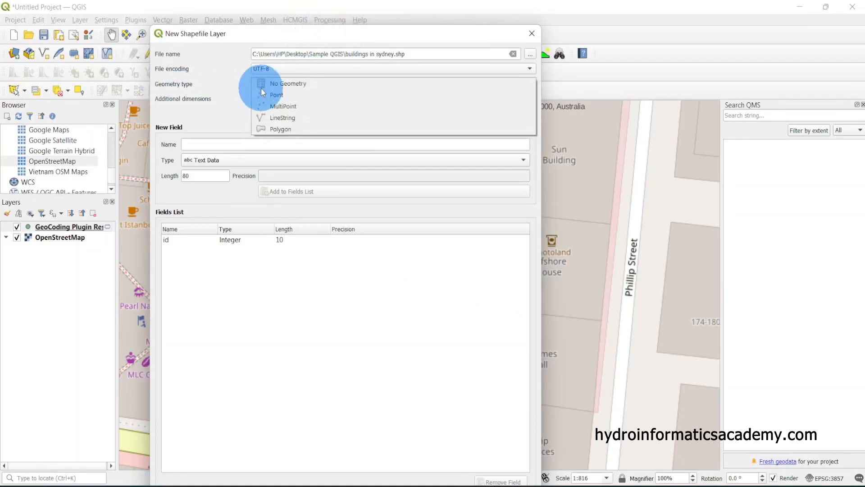
{"action": "left_click", "coordinate": [285, 95]}
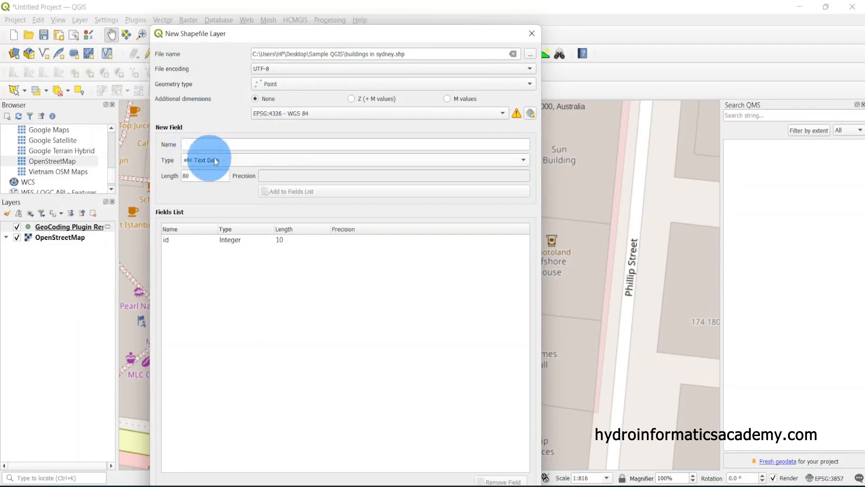
Add a Text Data field called "name" with length 80 to the new shapefile's fields list.
{"action": "left_click", "coordinate": [202, 144]}
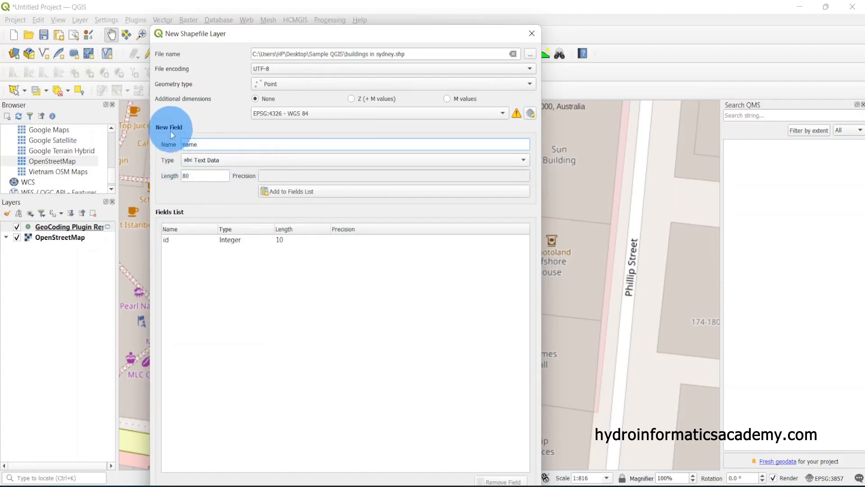
{"action": "double_click", "coordinate": [190, 144]}
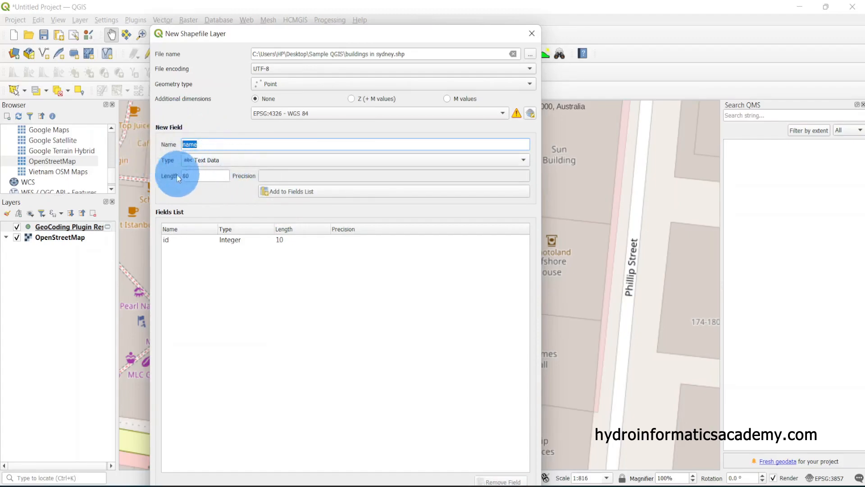
{"action": "left_click_drag", "start_coordinate": [197, 179], "coordinate": [161, 177]}
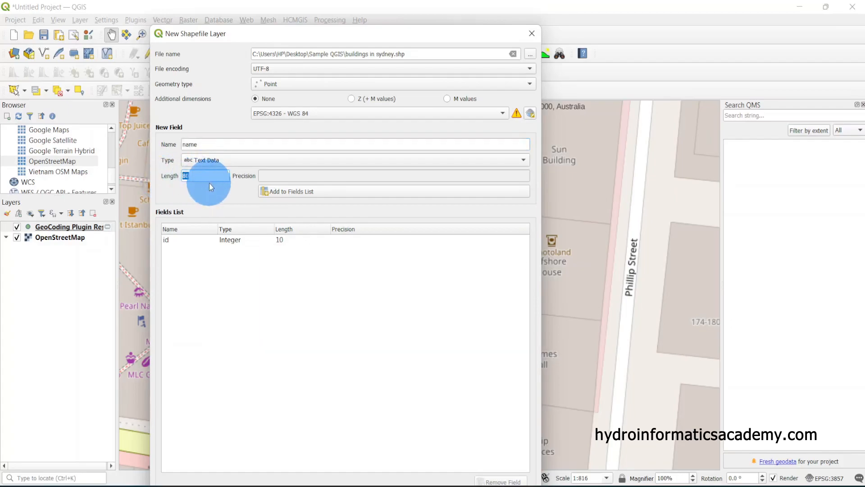
{"action": "left_click", "coordinate": [198, 175]}
{"action": "left_click_drag", "start_coordinate": [198, 176], "coordinate": [141, 180]}
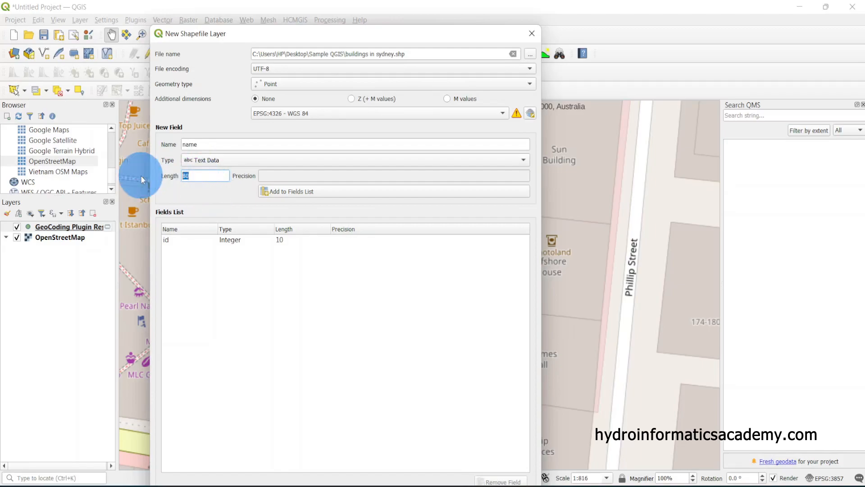
{"action": "left_click", "coordinate": [284, 192]}
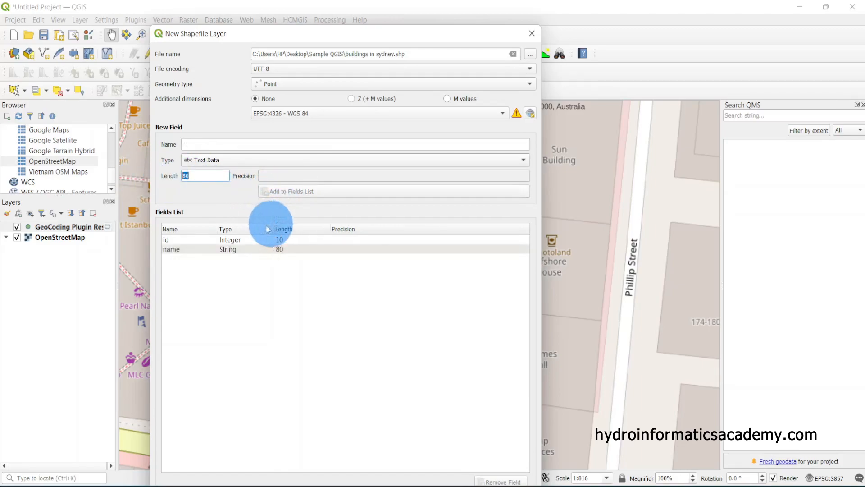
Review the id and name fields and create the "buildings in sydney" shapefile layer.
{"action": "left_click", "coordinate": [214, 241]}
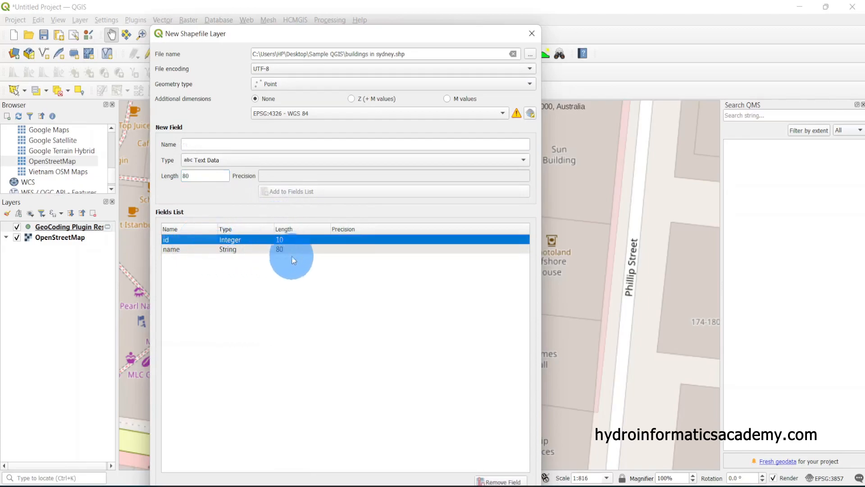
{"action": "left_click", "coordinate": [250, 250]}
{"action": "left_click", "coordinate": [234, 241]}
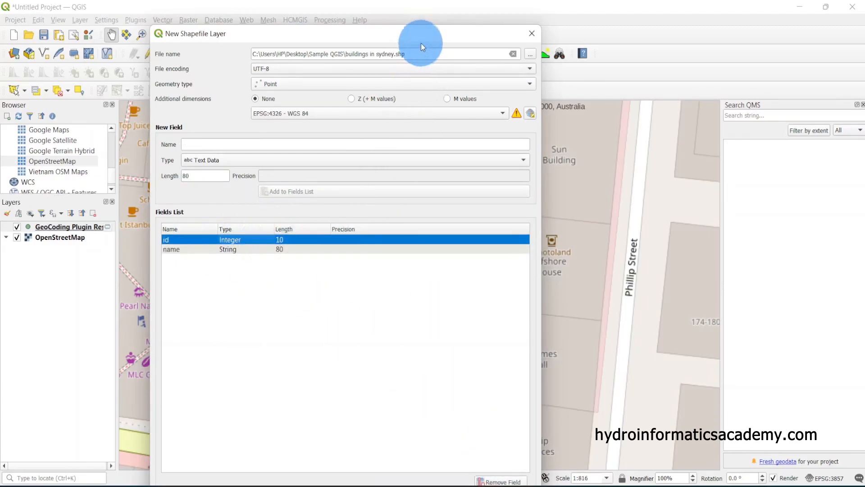
{"action": "left_click_drag", "start_coordinate": [417, 37], "coordinate": [415, 18]}
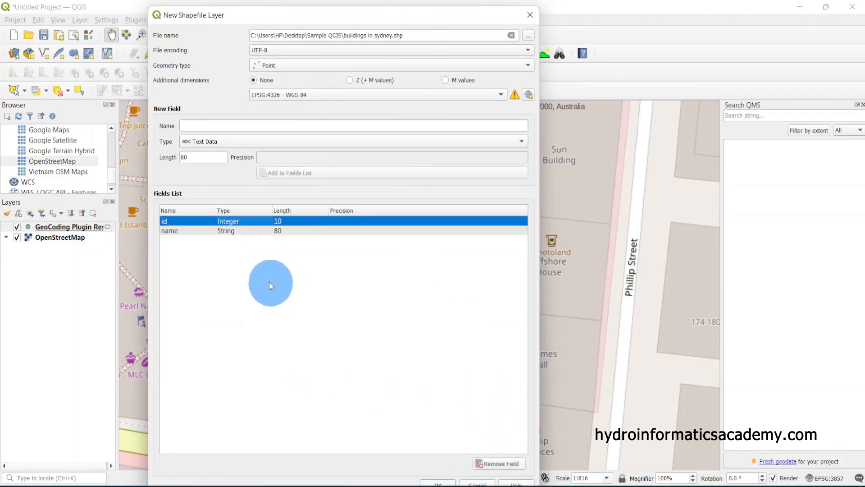
{"action": "left_click", "coordinate": [270, 231]}
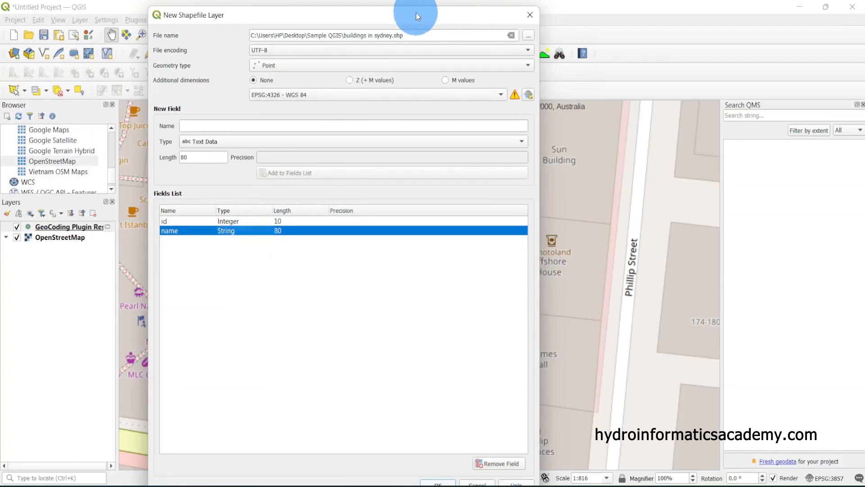
{"action": "left_click_drag", "start_coordinate": [416, 17], "coordinate": [412, 11]}
{"action": "left_click", "coordinate": [437, 480]}
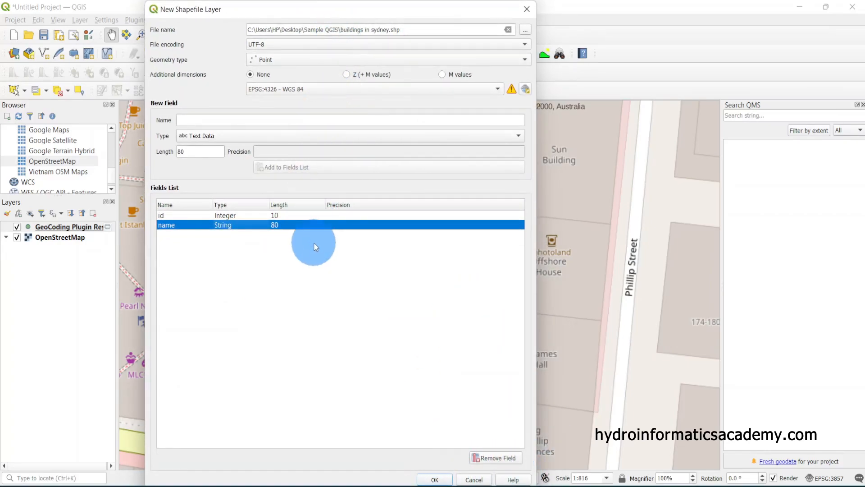
{"action": "left_click", "coordinate": [437, 479]}
Turn on editing for the "buildings in sydney" layer.
{"action": "left_click", "coordinate": [44, 226]}
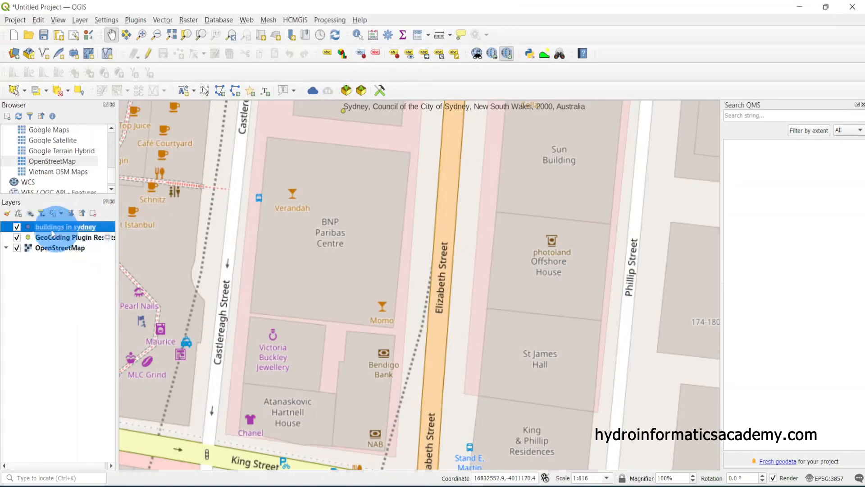
{"action": "right_click", "coordinate": [103, 228]}
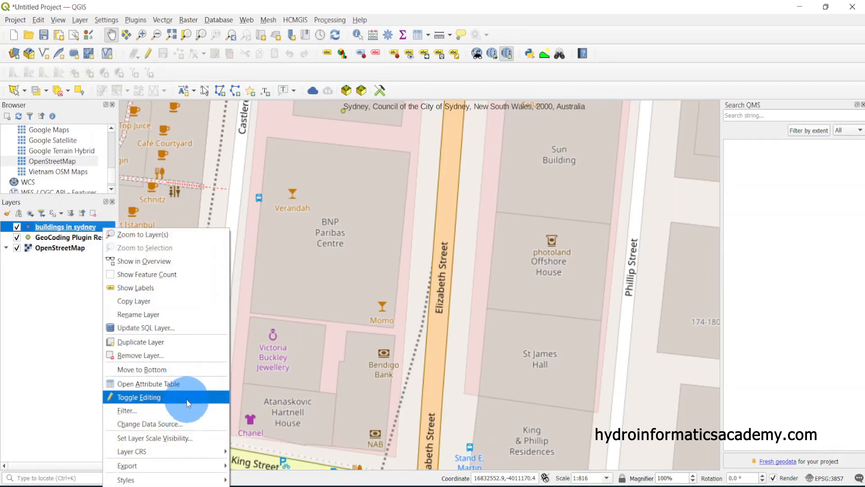
{"action": "left_click", "coordinate": [81, 350]}
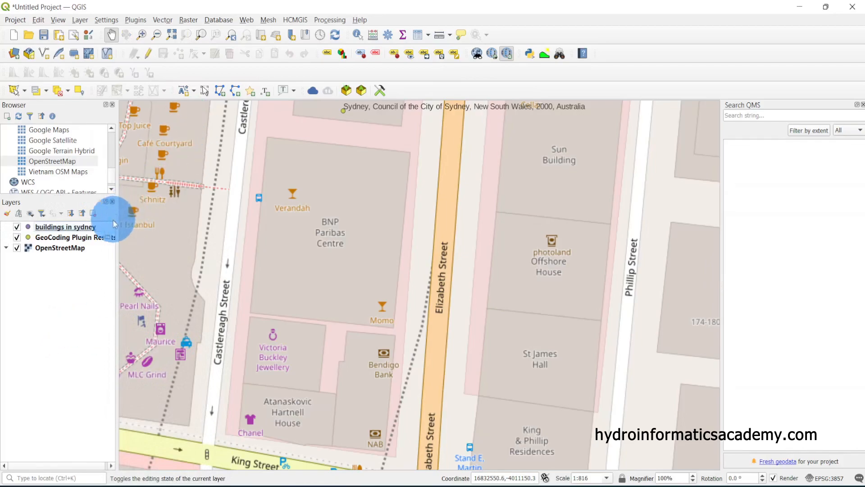
{"action": "left_click", "coordinate": [96, 226]}
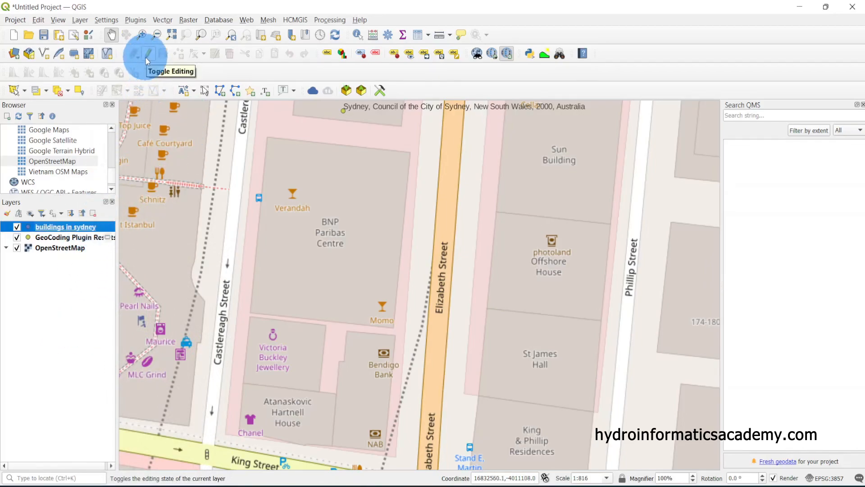
{"action": "right_click", "coordinate": [108, 230]}
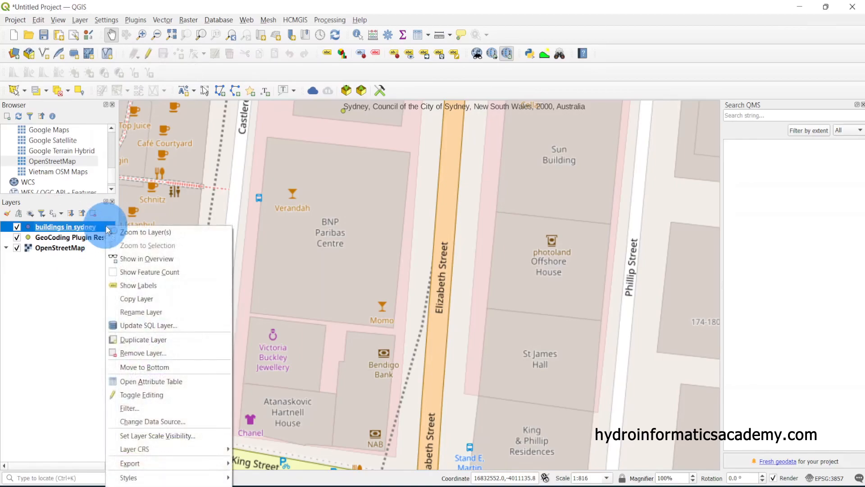
{"action": "left_click", "coordinate": [178, 392]}
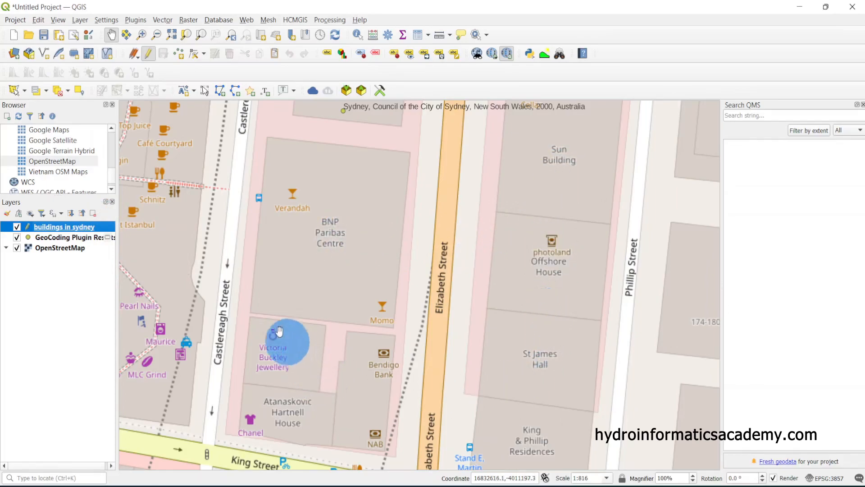
Add a point feature on the Prudential Building with id 1 and name "Prudential Building".
{"action": "left_click", "coordinate": [180, 54]}
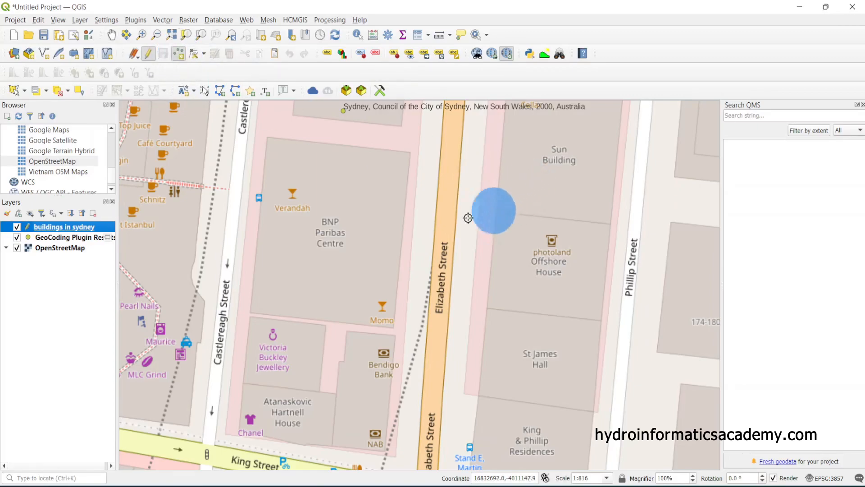
{"action": "scroll", "coordinate": [392, 228], "scroll_direction": "down", "scroll_amount": 1}
{"action": "scroll", "coordinate": [374, 162], "scroll_direction": "up", "scroll_amount": 1}
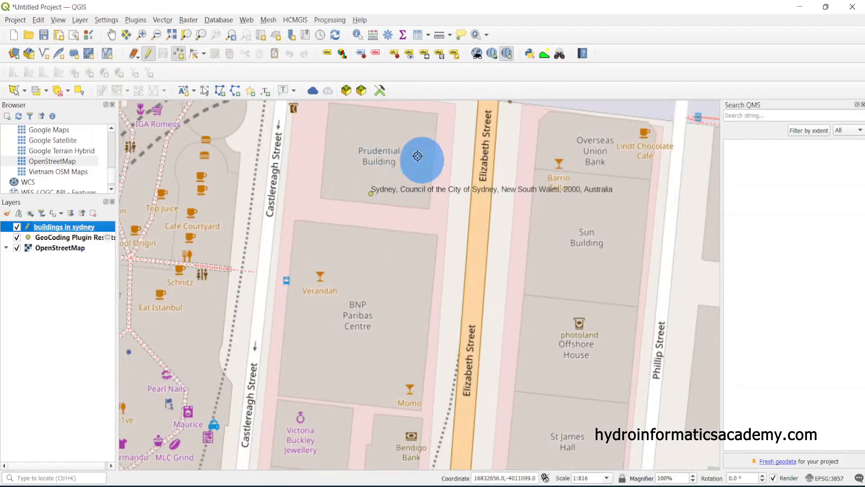
{"action": "left_click", "coordinate": [380, 159]}
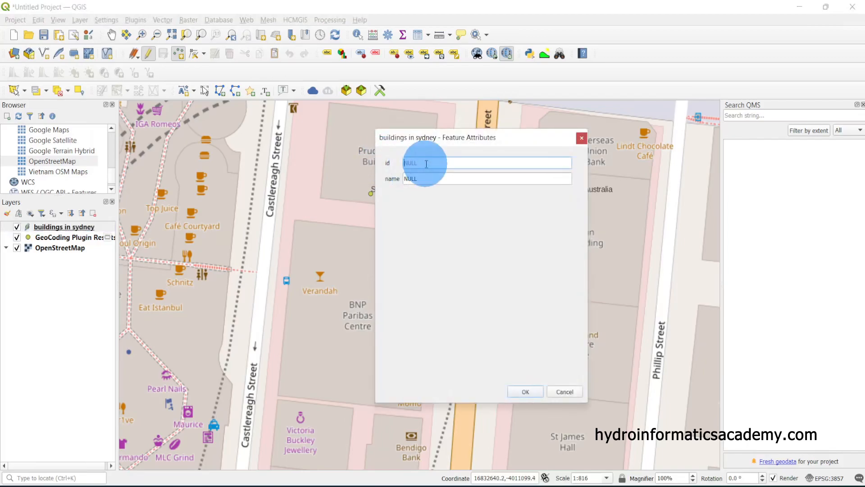
{"action": "type", "text": "1"}
{"action": "left_click", "coordinate": [427, 179]}
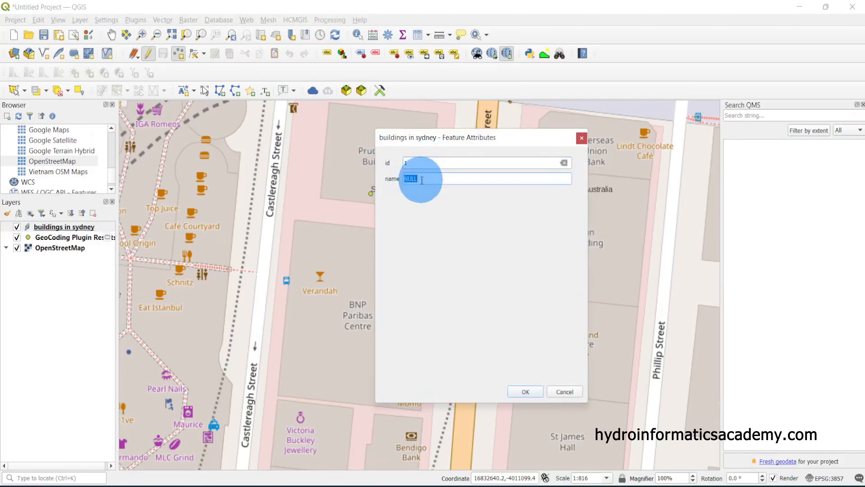
{"action": "double_click", "coordinate": [428, 179]}
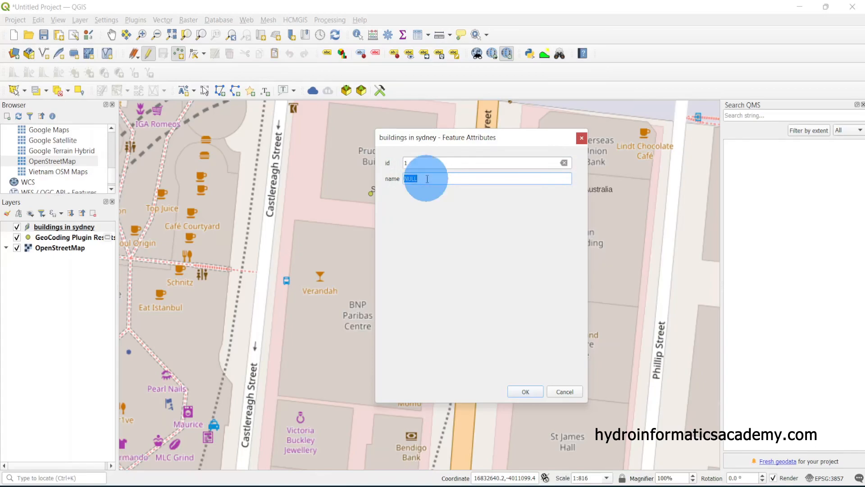
{"action": "type", "text": "Prudential Building"}
{"action": "left_click", "coordinate": [527, 392]}
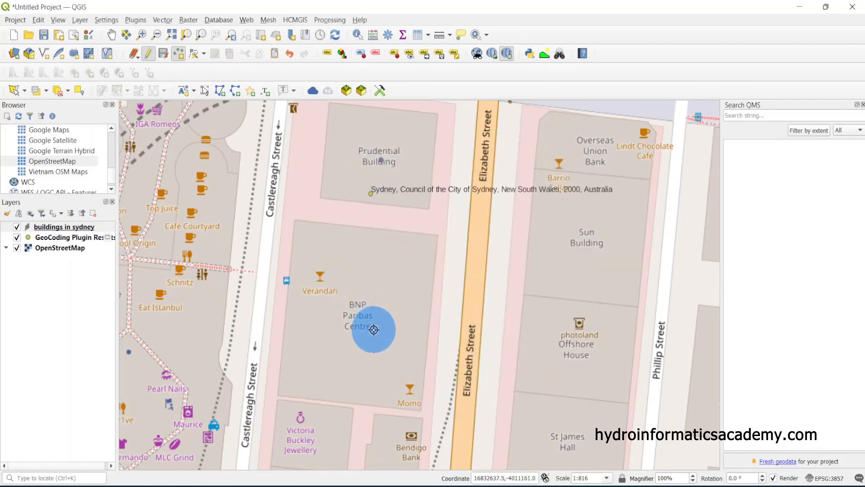
Add a point feature on the BNP Paribas Centre with id 2 and name "Paribas centre".
{"action": "scroll", "coordinate": [374, 329], "scroll_direction": "down", "scroll_amount": 2}
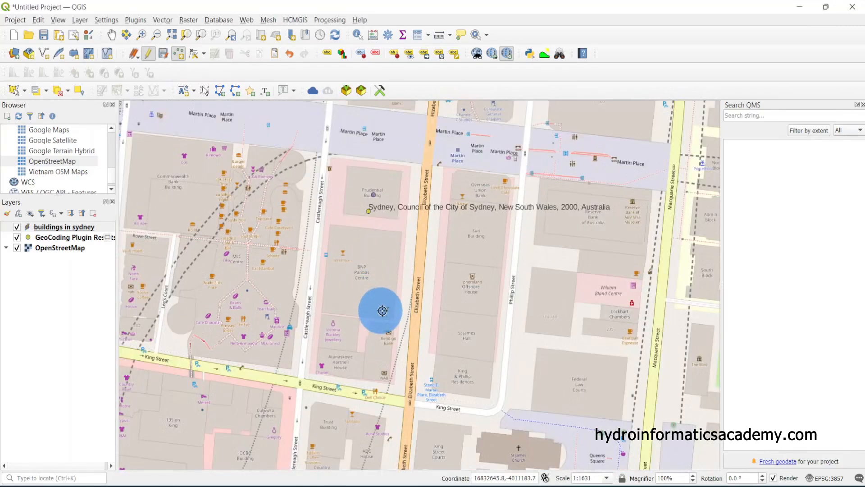
{"action": "scroll", "coordinate": [380, 310], "scroll_direction": "up", "scroll_amount": 1}
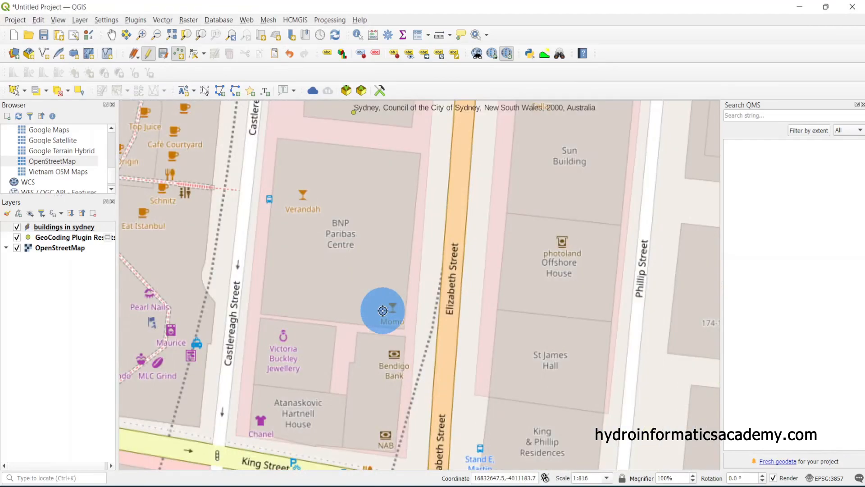
{"action": "left_click", "coordinate": [341, 259]}
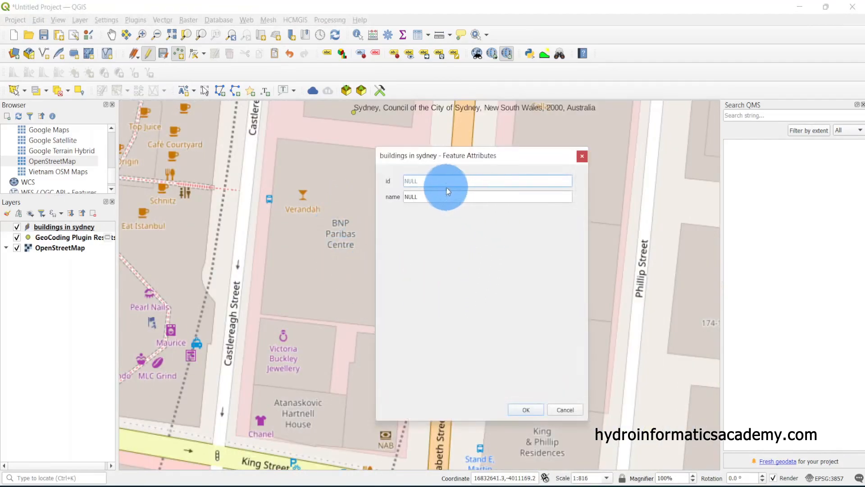
{"action": "type", "text": "2"}
{"action": "left_click", "coordinate": [434, 197]}
{"action": "type", "text": "P"}
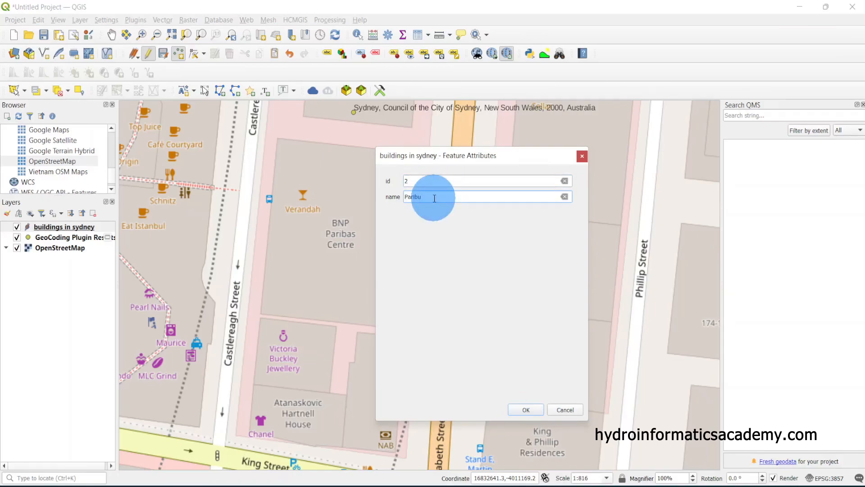
{"action": "type", "text": "aribas cntre"}
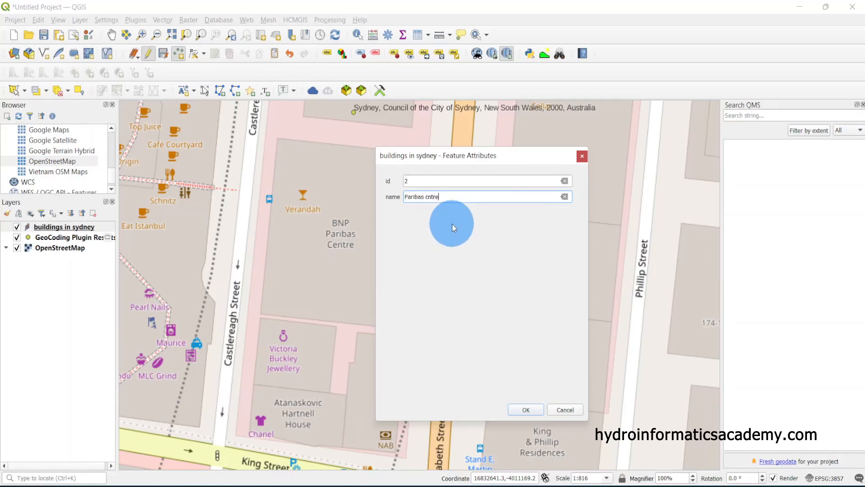
{"action": "type", "text": "centre"}
{"action": "left_click", "coordinate": [427, 197]}
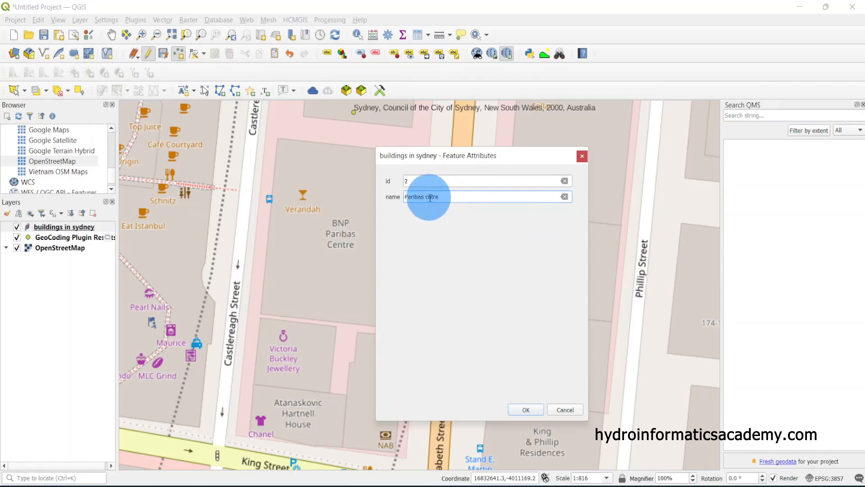
{"action": "type", "text": "e"}
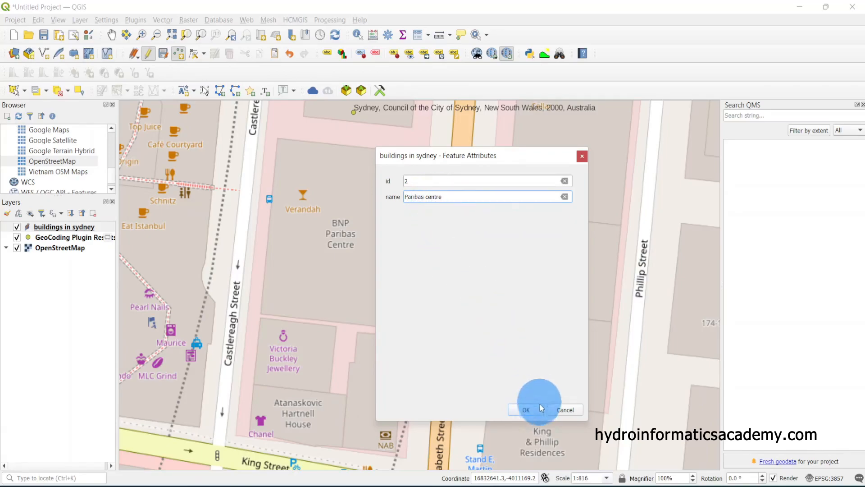
{"action": "left_click", "coordinate": [528, 409]}
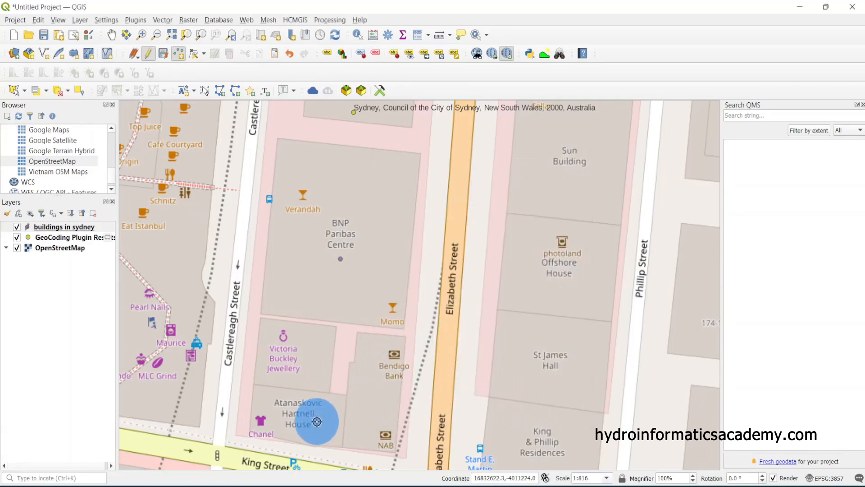
Add a point feature on the Victoria Buckley Jewellery building with id 3 and name "building1".
{"action": "scroll", "coordinate": [318, 417], "scroll_direction": "down", "scroll_amount": 1}
{"action": "scroll", "coordinate": [329, 429], "scroll_direction": "up", "scroll_amount": 2}
{"action": "scroll", "coordinate": [371, 347], "scroll_direction": "down", "scroll_amount": 1}
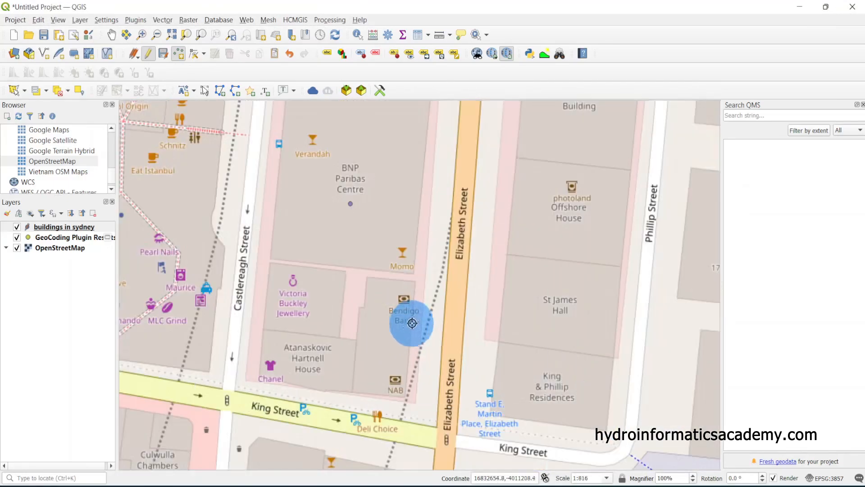
{"action": "scroll", "coordinate": [305, 363], "scroll_direction": "up", "scroll_amount": 1}
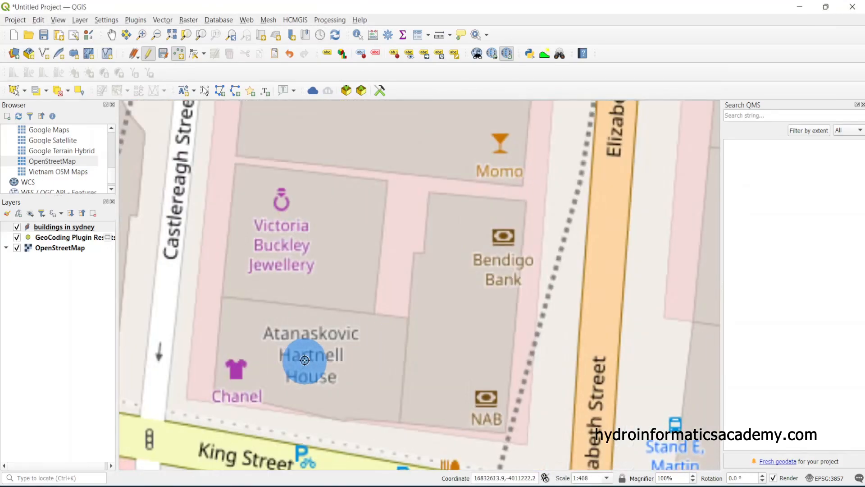
{"action": "left_click", "coordinate": [329, 242]}
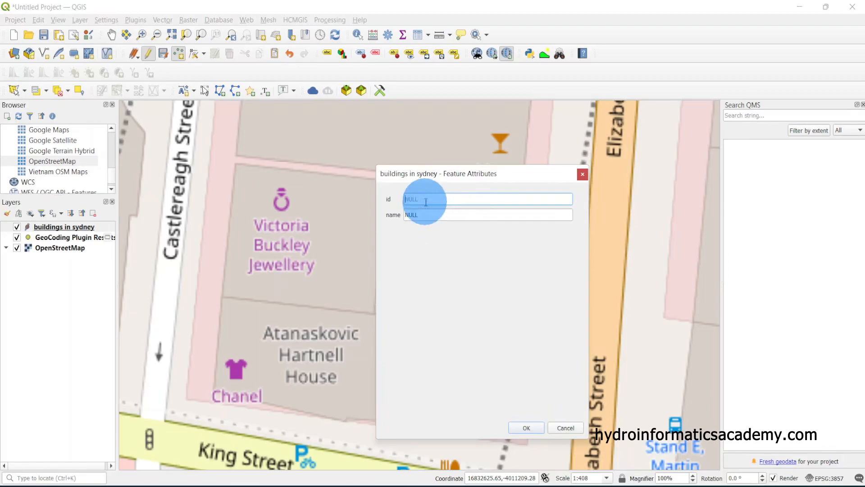
{"action": "type", "text": "3"}
{"action": "left_click", "coordinate": [450, 218]}
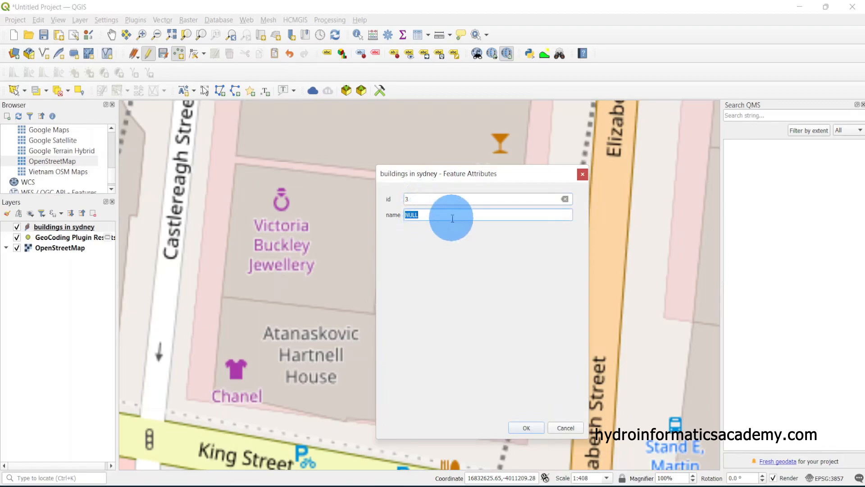
{"action": "type", "text": "building1"}
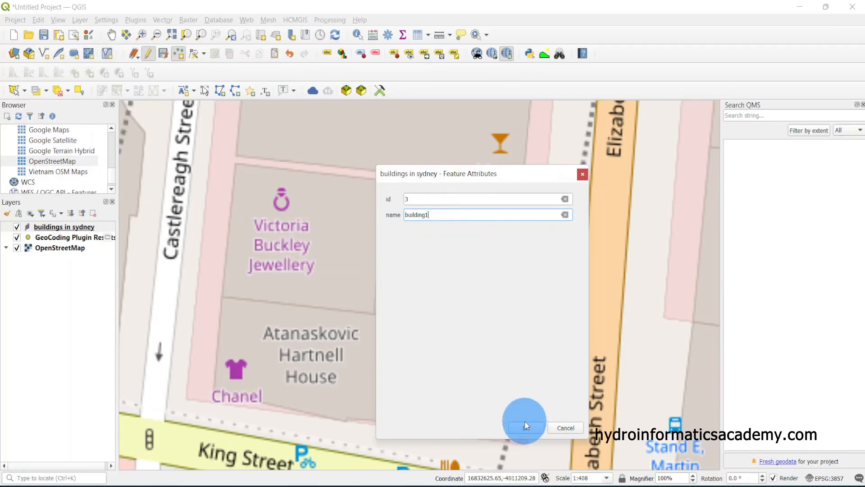
{"action": "left_click", "coordinate": [525, 425]}
Add points on Atanaskovic Hartnell House, the Bendigo Bank building, King & Phillip Residences, St James Hall and Offshore House (id 8, name "Offshore house").
{"action": "left_click", "coordinate": [103, 230]}
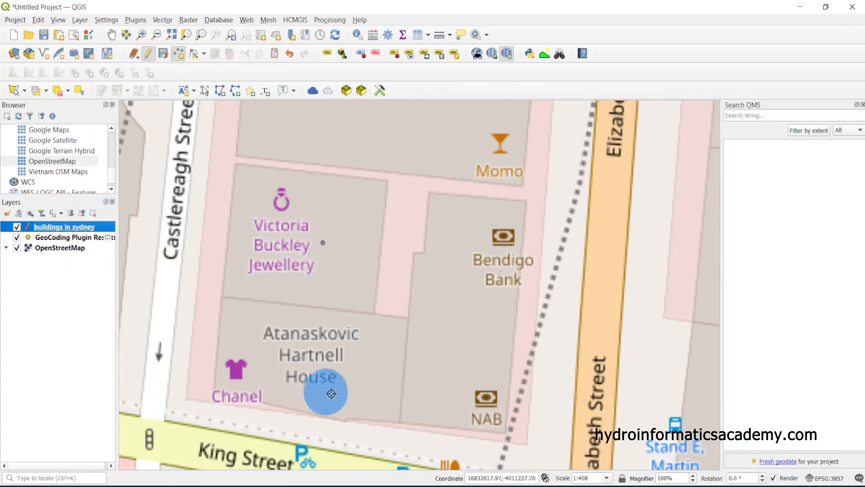
{"action": "left_click", "coordinate": [357, 370]}
{"action": "left_click", "coordinate": [427, 233]}
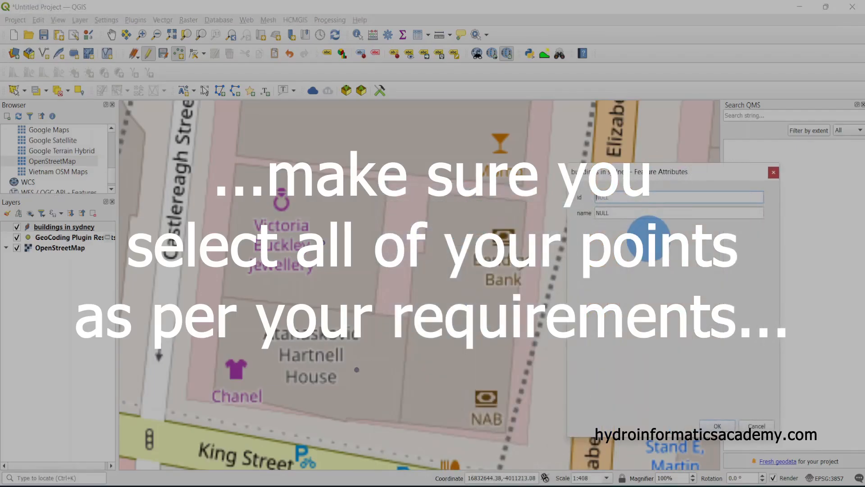
{"action": "left_click", "coordinate": [624, 218]}
{"action": "type", "text": "B"}
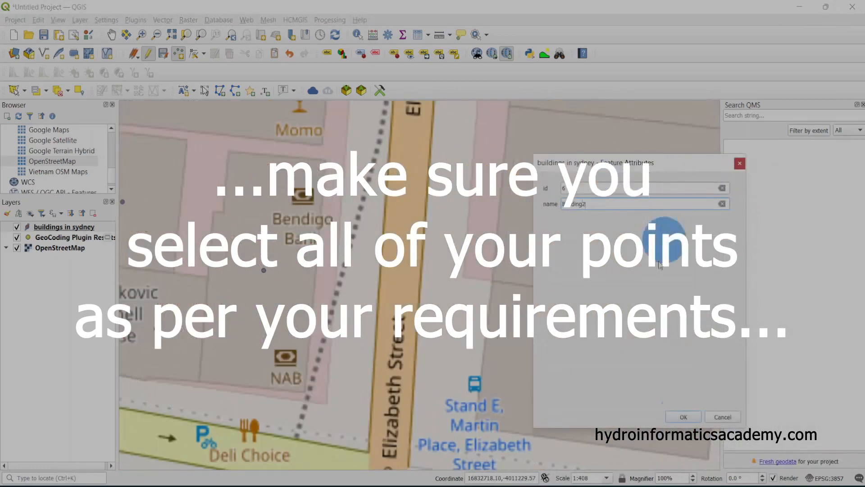
{"action": "left_click", "coordinate": [581, 222]}
{"action": "type", "text": "Bul"}
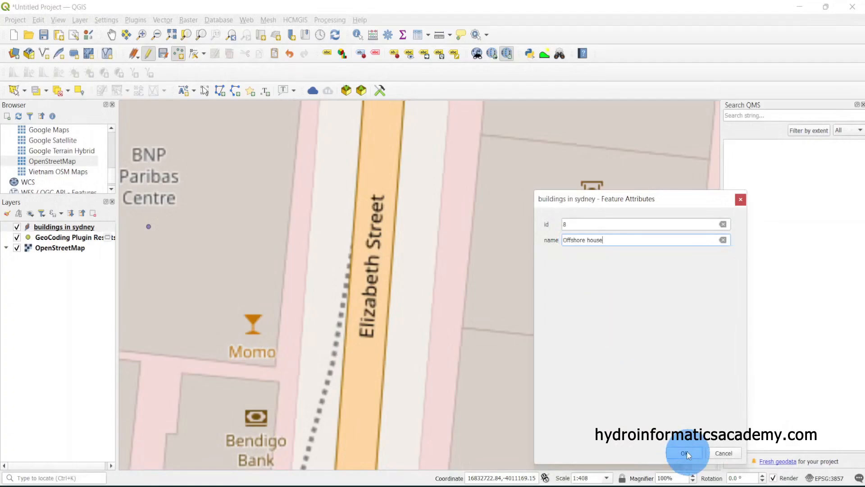
{"action": "left_click", "coordinate": [685, 454]}
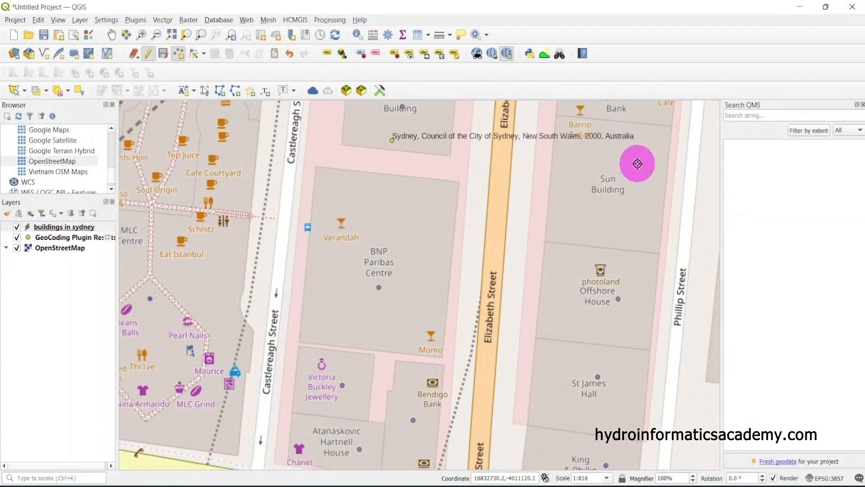
Add a point feature on the Sun Building with id 9 and name "Sun building".
{"action": "left_click", "coordinate": [640, 169]}
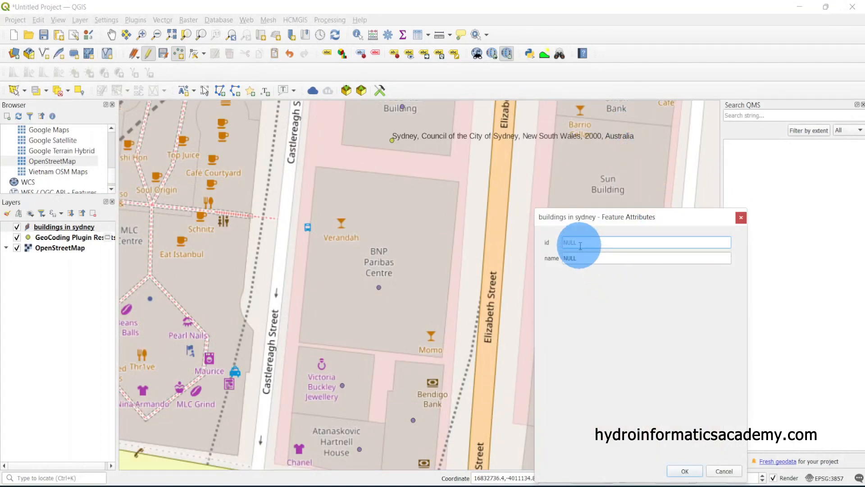
{"action": "type", "text": "9"}
{"action": "key", "text": "Tab"}
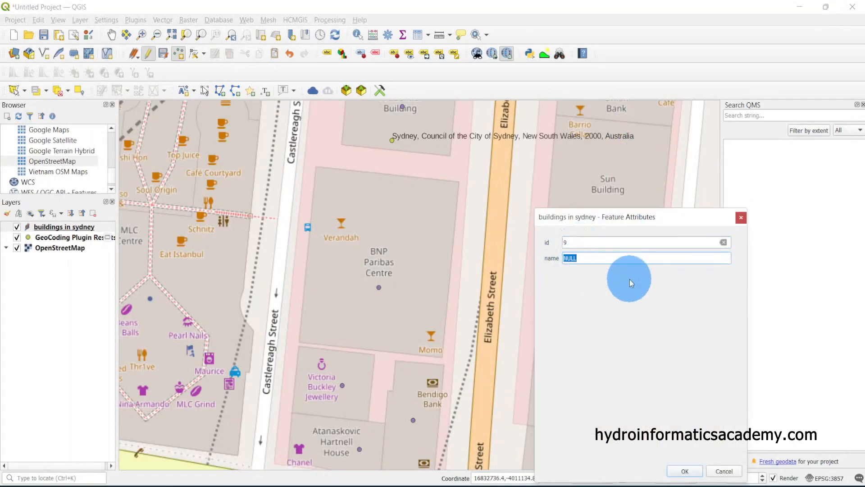
{"action": "type", "text": "Sun building"}
{"action": "left_click_drag", "start_coordinate": [661, 213], "coordinate": [508, 147]}
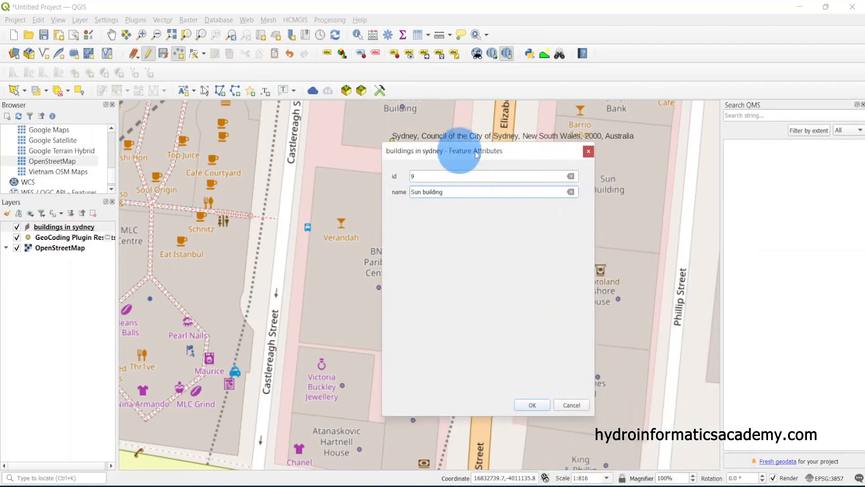
{"action": "left_click", "coordinate": [532, 406]}
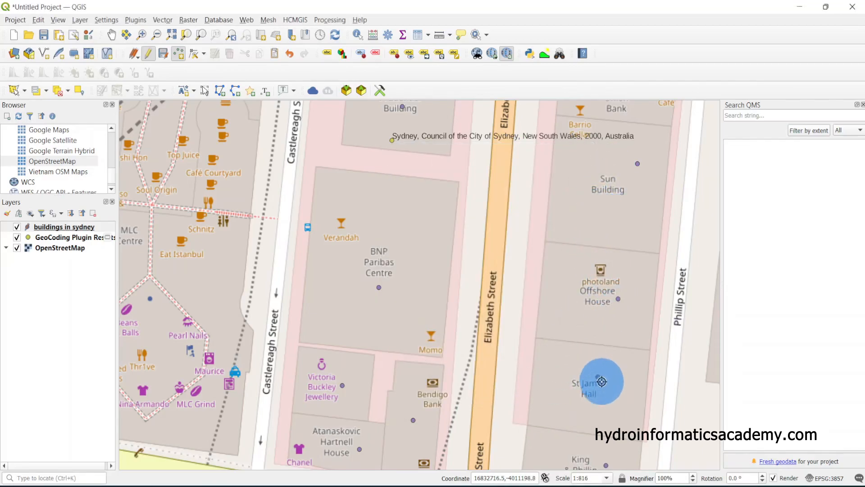
{"action": "scroll", "coordinate": [590, 300], "scroll_direction": "down", "scroll_amount": 1}
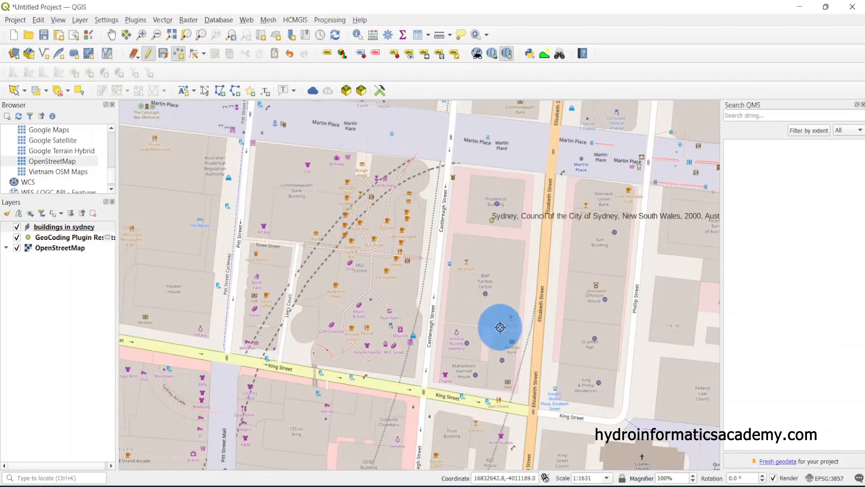
Open the attribute table of the "buildings in sydney" layer and widen the name column to fit the full building names.
{"action": "left_click", "coordinate": [97, 226]}
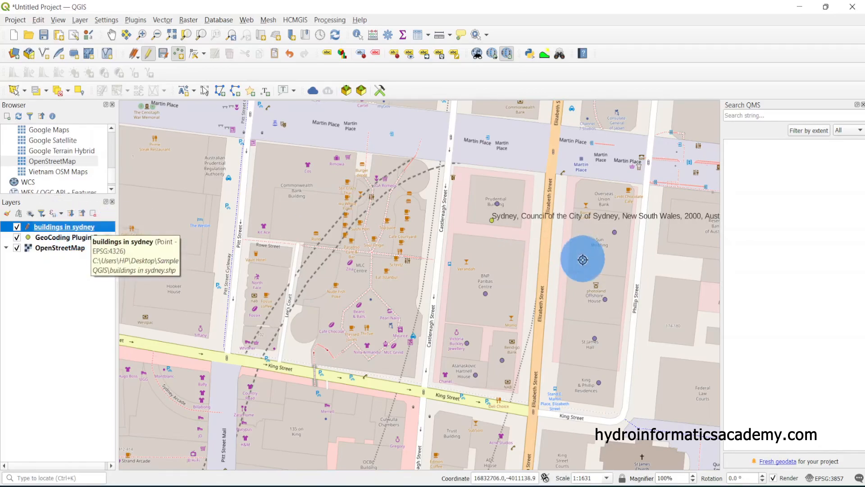
{"action": "scroll", "coordinate": [630, 282], "scroll_direction": "up", "scroll_amount": 1}
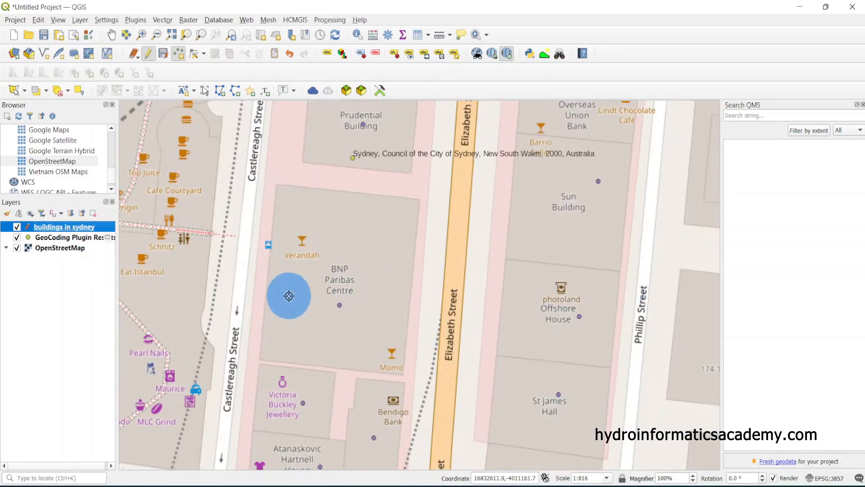
{"action": "scroll", "coordinate": [287, 295], "scroll_direction": "down", "scroll_amount": 1}
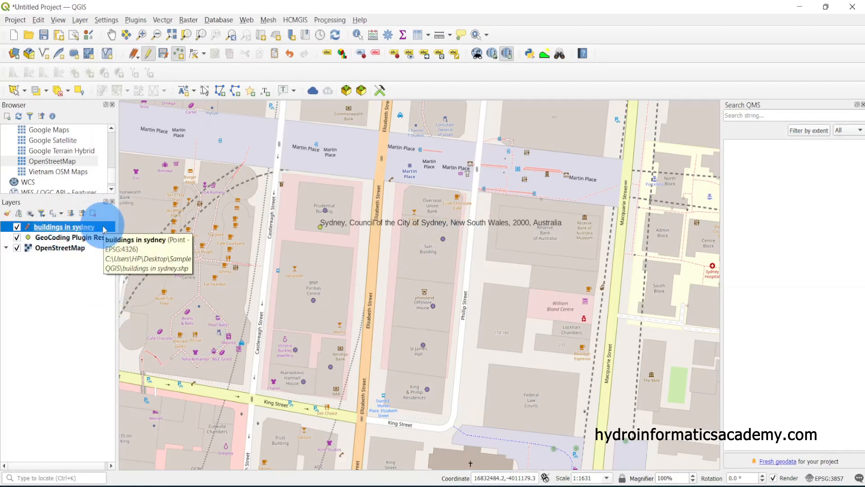
{"action": "right_click", "coordinate": [104, 229]}
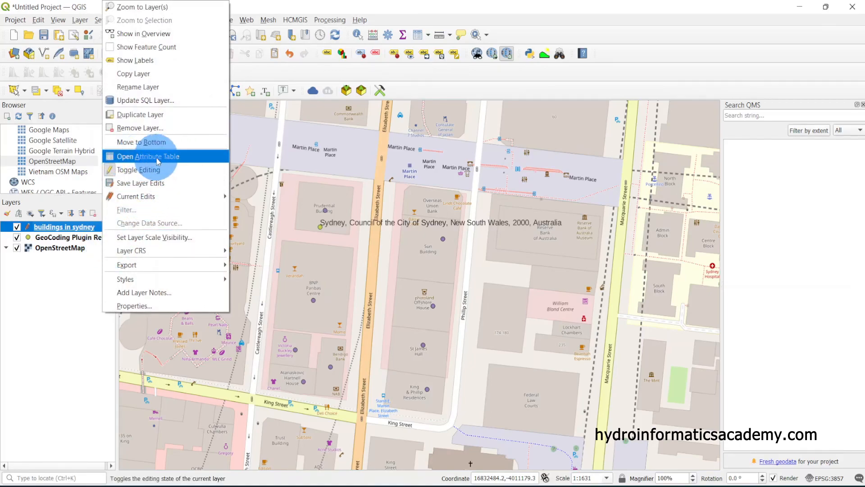
{"action": "left_click", "coordinate": [191, 156]}
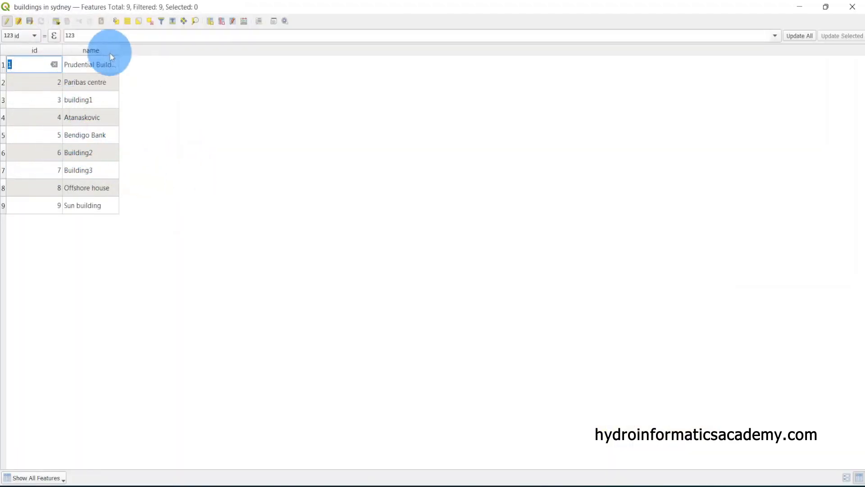
{"action": "left_click", "coordinate": [189, 201]}
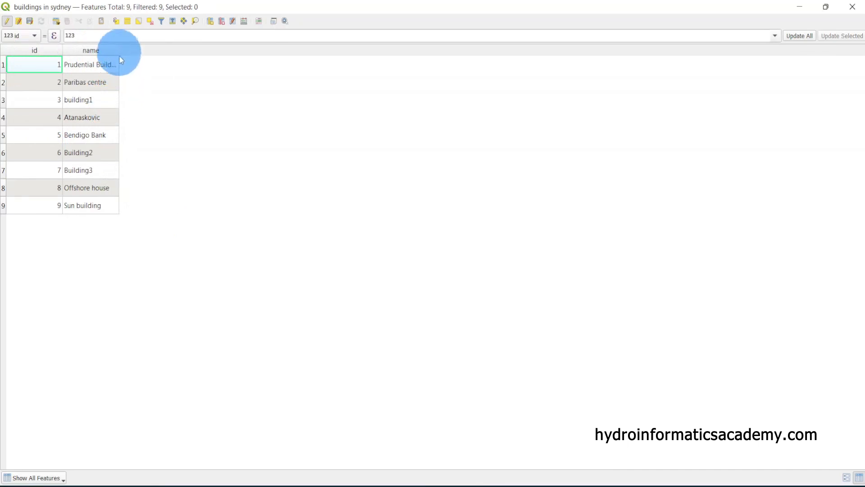
{"action": "left_click_drag", "start_coordinate": [119, 50], "coordinate": [144, 51]}
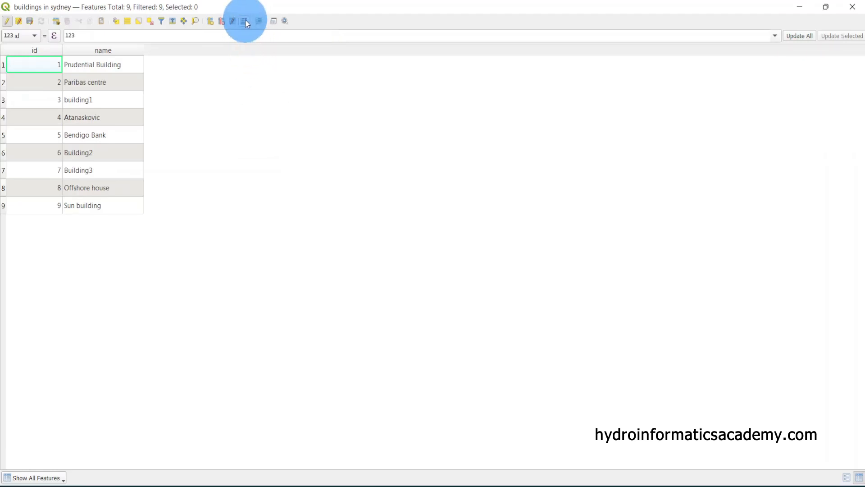
Open the Field Calculator for the layer and name the new output field "Lat".
{"action": "left_click", "coordinate": [245, 21]}
{"action": "left_click_drag", "start_coordinate": [440, 64], "coordinate": [536, 73]}
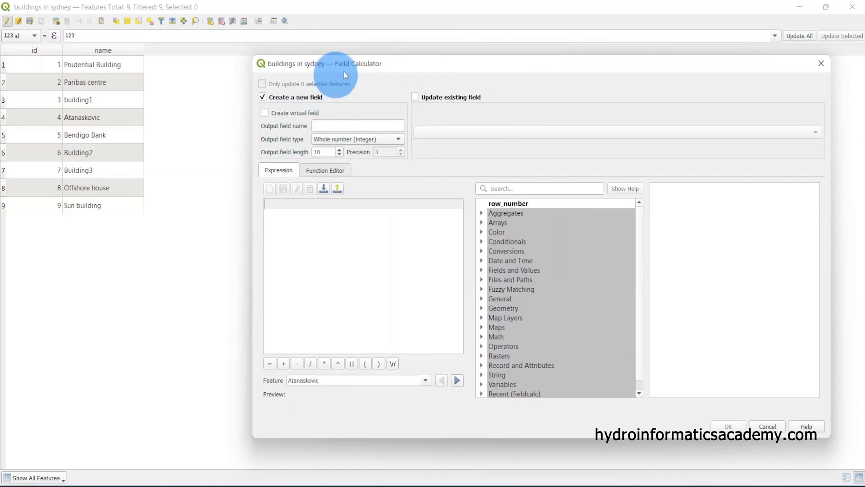
{"action": "left_click_drag", "start_coordinate": [353, 64], "coordinate": [409, 91]}
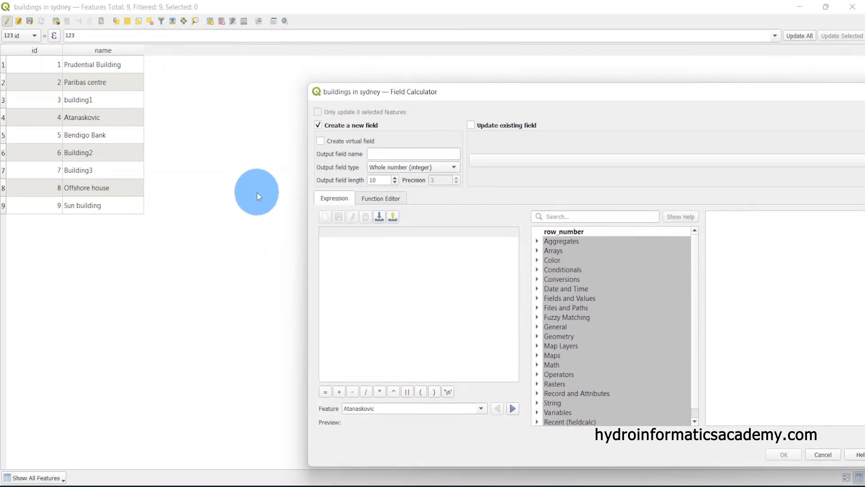
{"action": "left_click", "coordinate": [386, 154]}
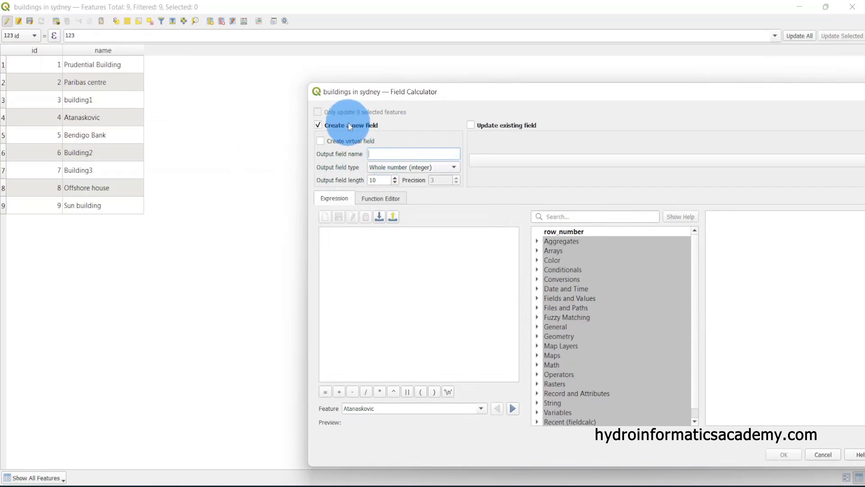
{"action": "left_click", "coordinate": [350, 125]}
{"action": "left_click", "coordinate": [357, 128]}
{"action": "left_click", "coordinate": [382, 156]}
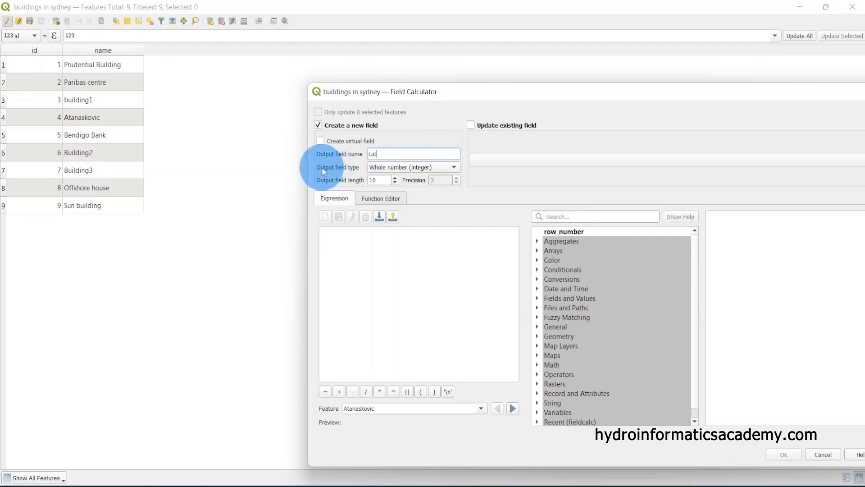
Set the Lat field's type to Decimal number (real) with a precision of 8.
{"action": "left_click", "coordinate": [383, 167]}
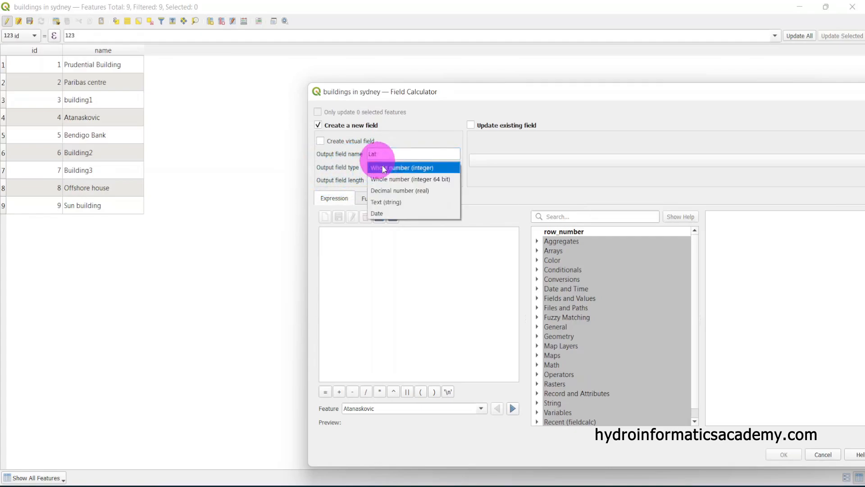
{"action": "left_click", "coordinate": [428, 189]}
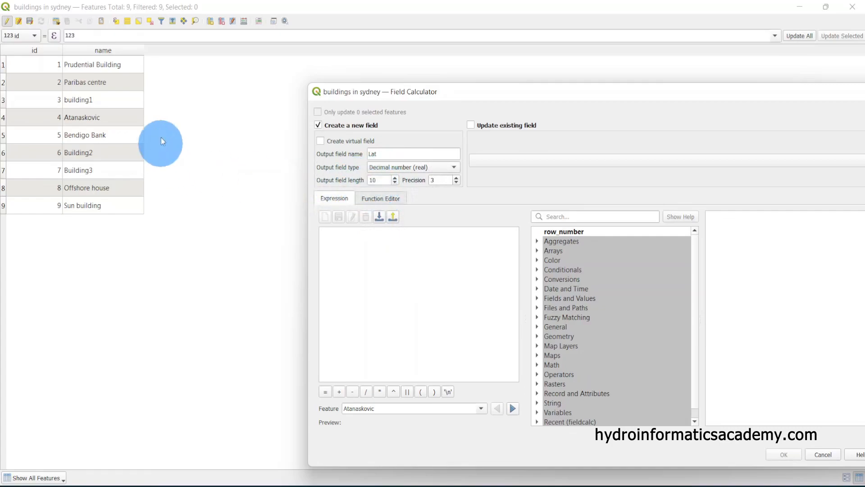
{"action": "left_click_drag", "start_coordinate": [383, 180], "coordinate": [349, 180]}
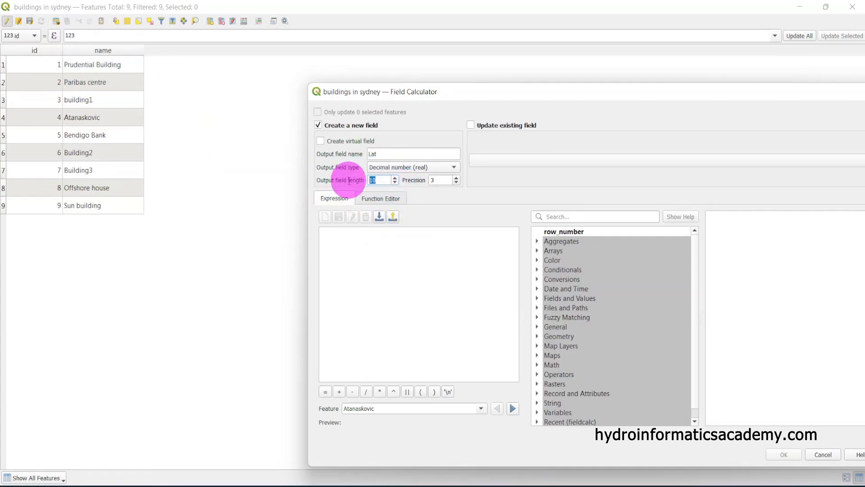
{"action": "left_click_drag", "start_coordinate": [444, 180], "coordinate": [421, 188]}
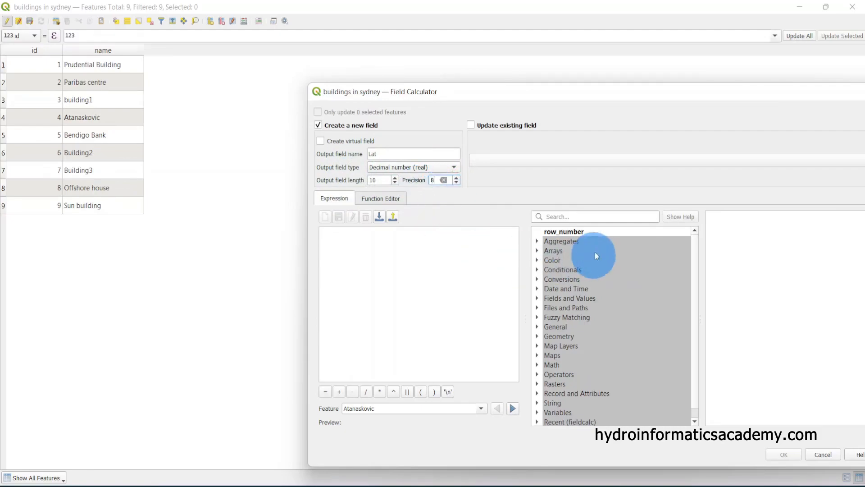
{"action": "left_click", "coordinate": [438, 259]}
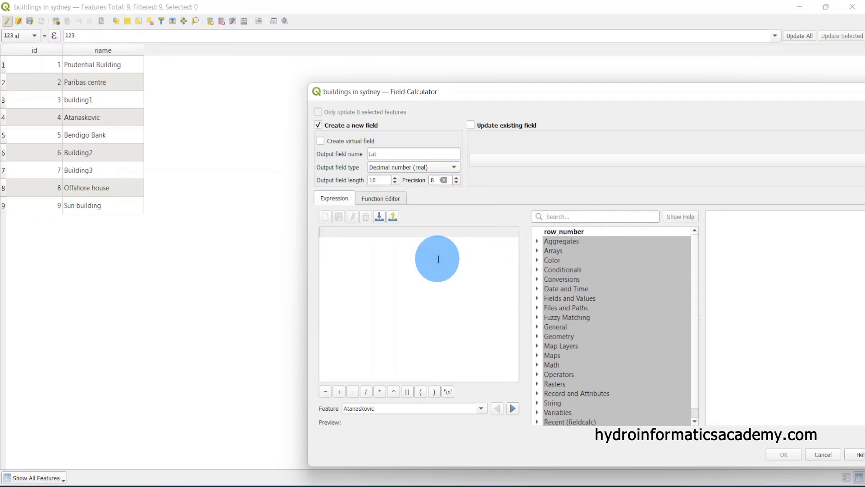
{"action": "left_click", "coordinate": [388, 151]}
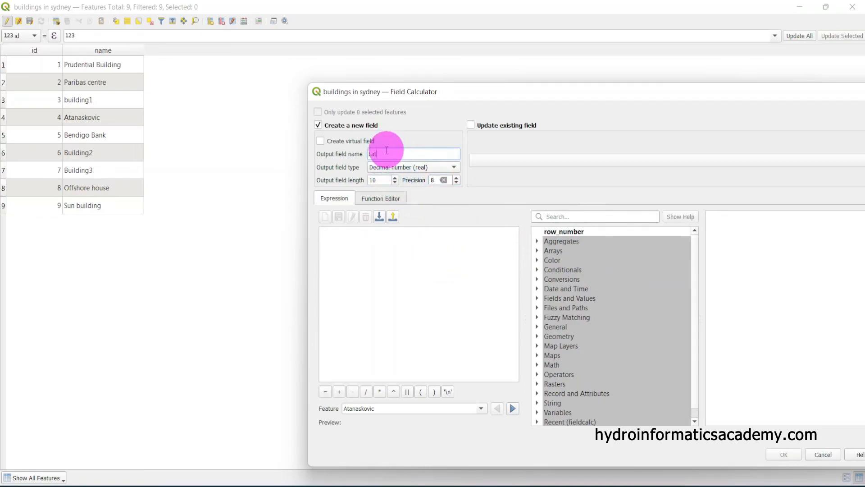
{"action": "left_click_drag", "start_coordinate": [388, 151], "coordinate": [361, 154]}
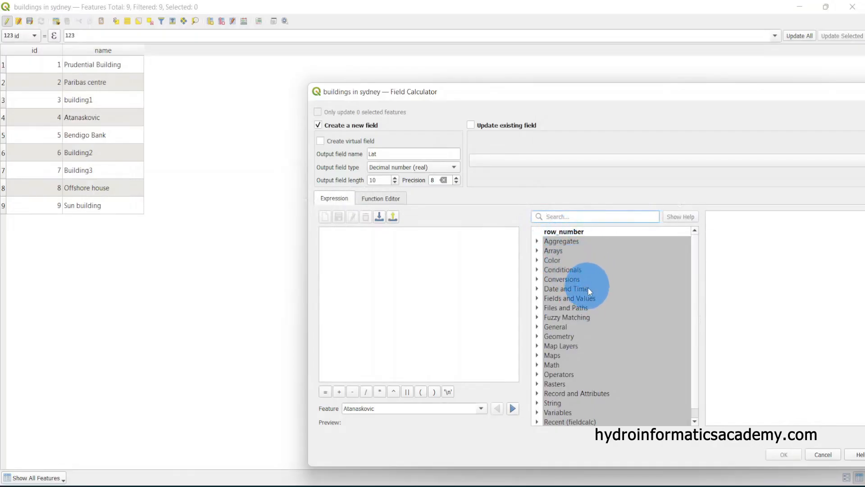
Find the $x function among the Geometry functions and insert it as the Lat field's expression.
{"action": "scroll", "coordinate": [590, 289], "scroll_direction": "down", "scroll_amount": 1}
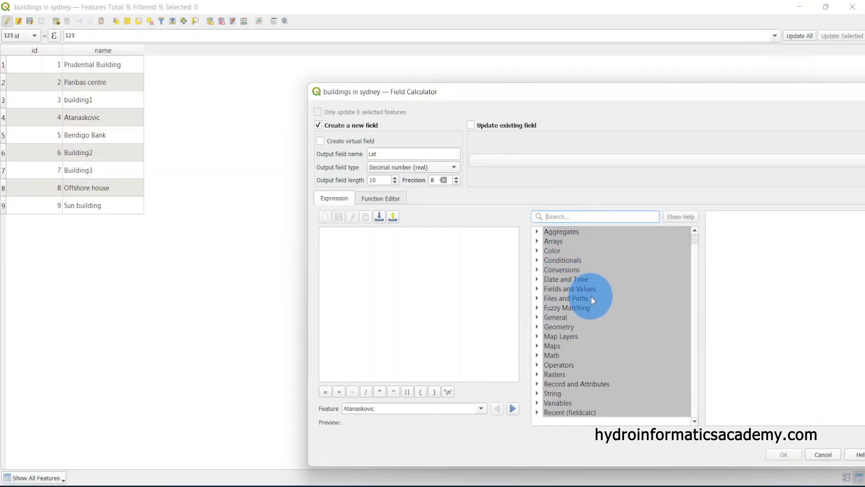
{"action": "left_click", "coordinate": [536, 326]}
{"action": "scroll", "coordinate": [573, 342], "scroll_direction": "down", "scroll_amount": 7}
{"action": "scroll", "coordinate": [576, 345], "scroll_direction": "down", "scroll_amount": 20}
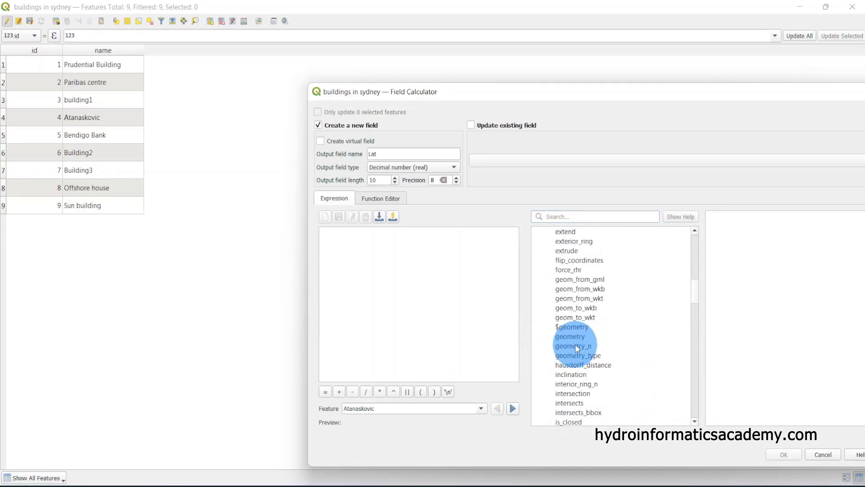
{"action": "scroll", "coordinate": [577, 345], "scroll_direction": "down", "scroll_amount": 5}
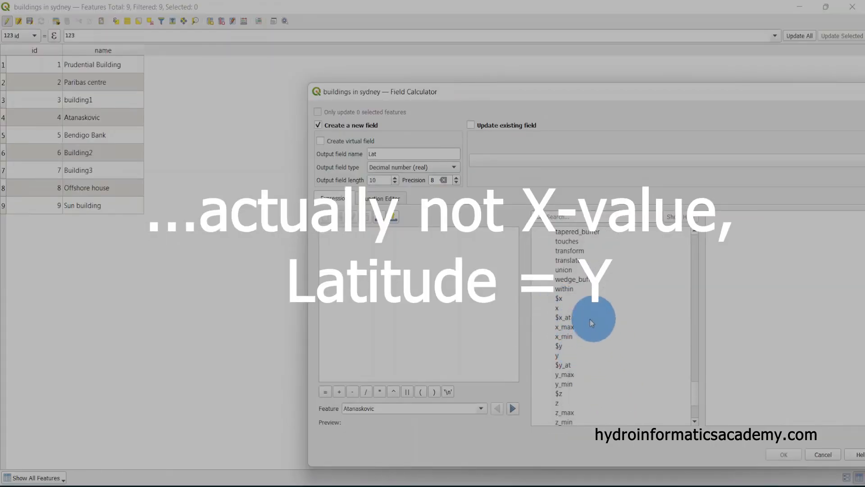
{"action": "left_click", "coordinate": [561, 299]}
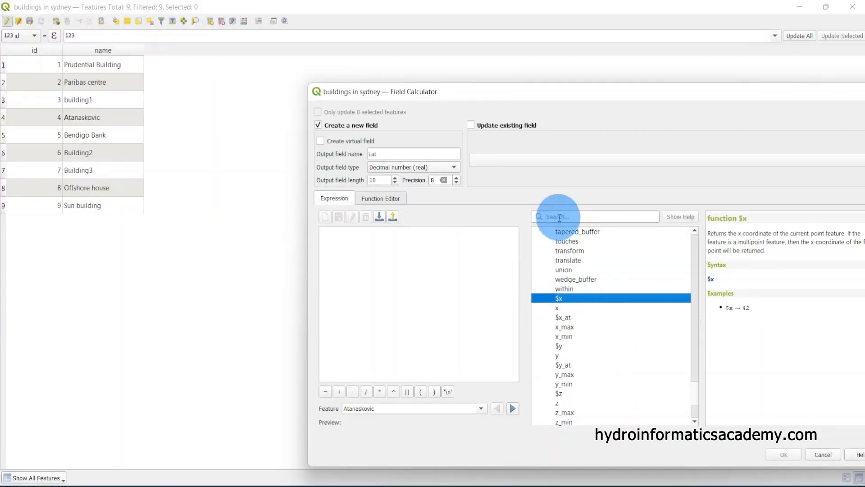
{"action": "left_click", "coordinate": [559, 217]}
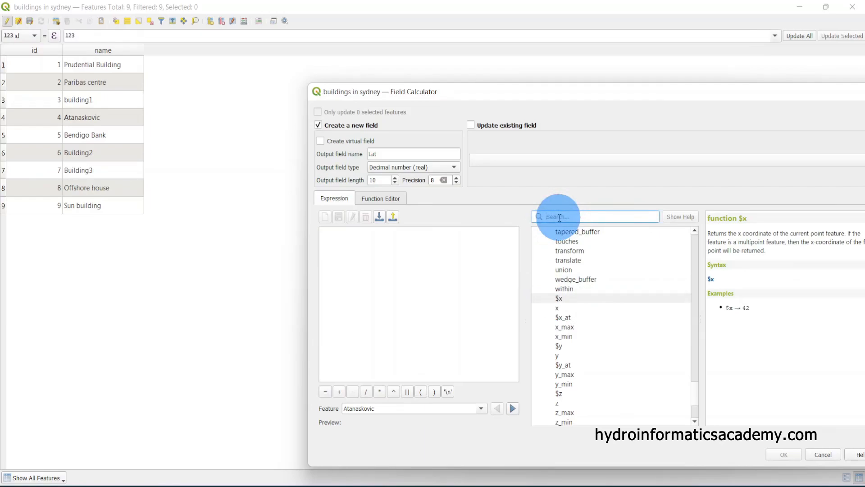
{"action": "type", "text": "$x"}
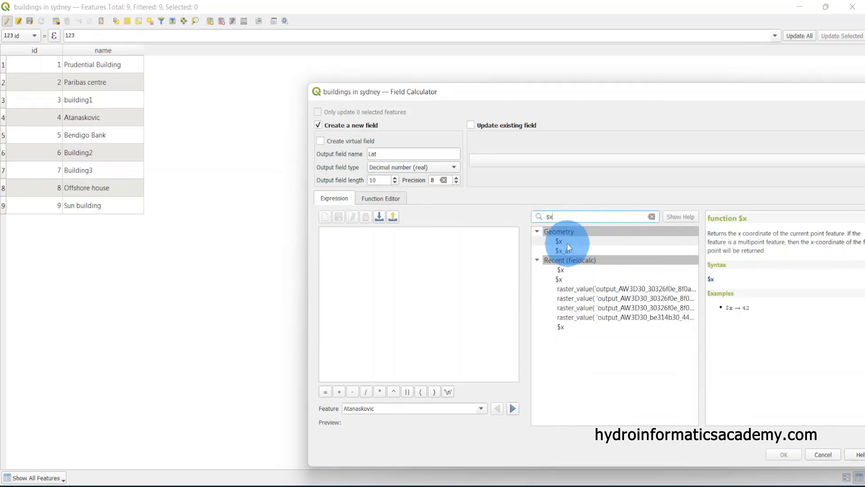
{"action": "double_click", "coordinate": [579, 241]}
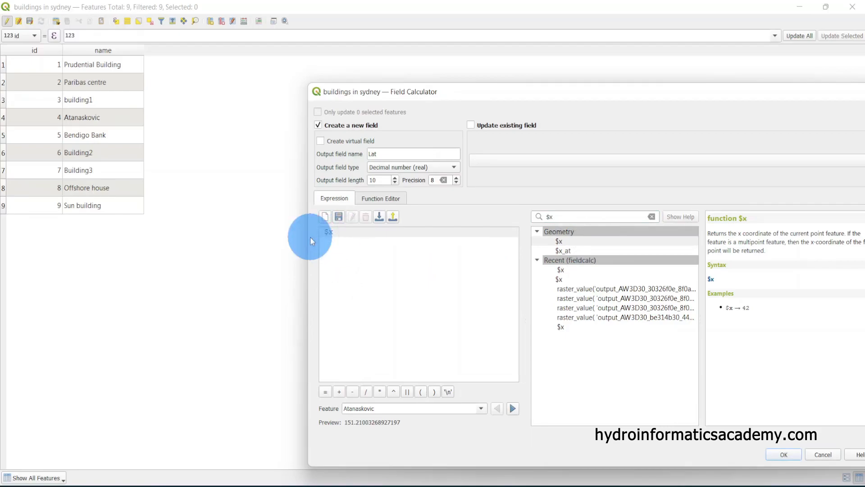
Replace the expression with the $y geometry function and create the Lat field.
{"action": "double_click", "coordinate": [383, 153]}
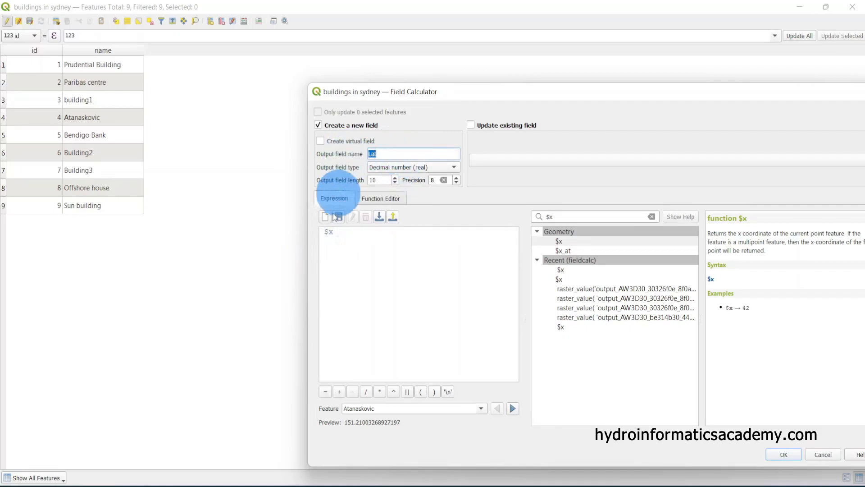
{"action": "left_click", "coordinate": [333, 232]}
{"action": "key", "text": "BackSpace"}
{"action": "key", "text": "BackSpace"}
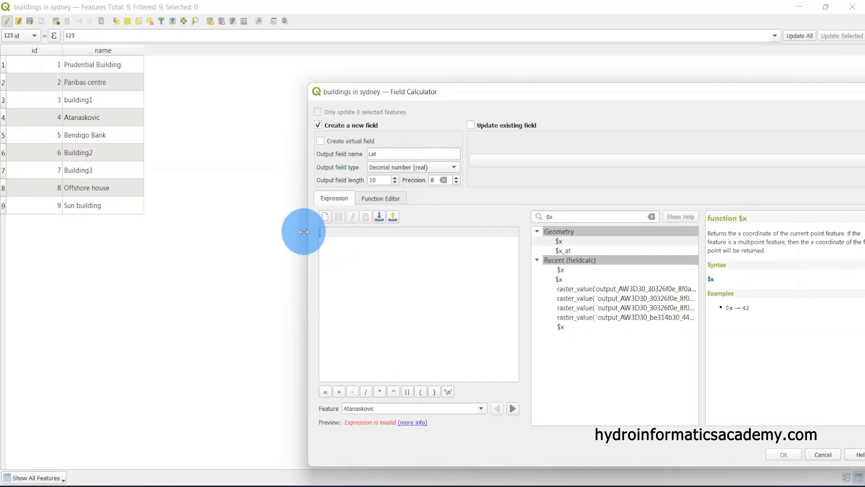
{"action": "left_click", "coordinate": [555, 218]}
{"action": "key", "text": "BackSpace"}
{"action": "type", "text": "y"}
{"action": "double_click", "coordinate": [561, 241]}
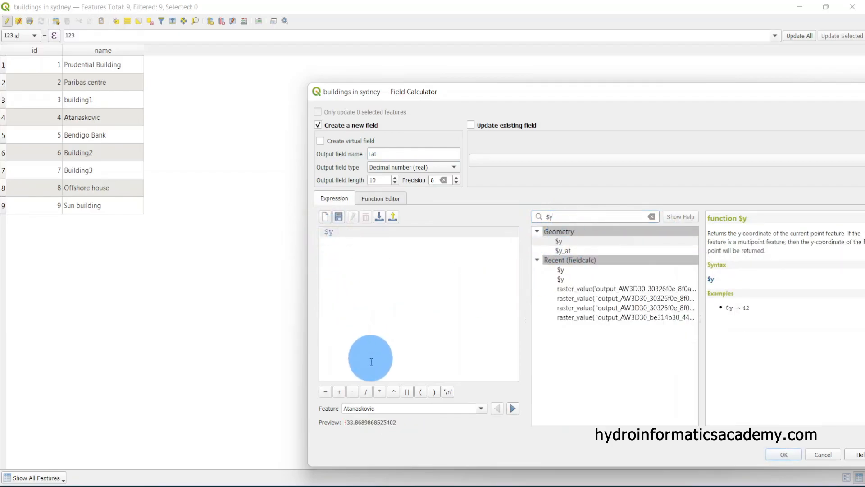
{"action": "left_click_drag", "start_coordinate": [399, 424], "coordinate": [311, 426]}
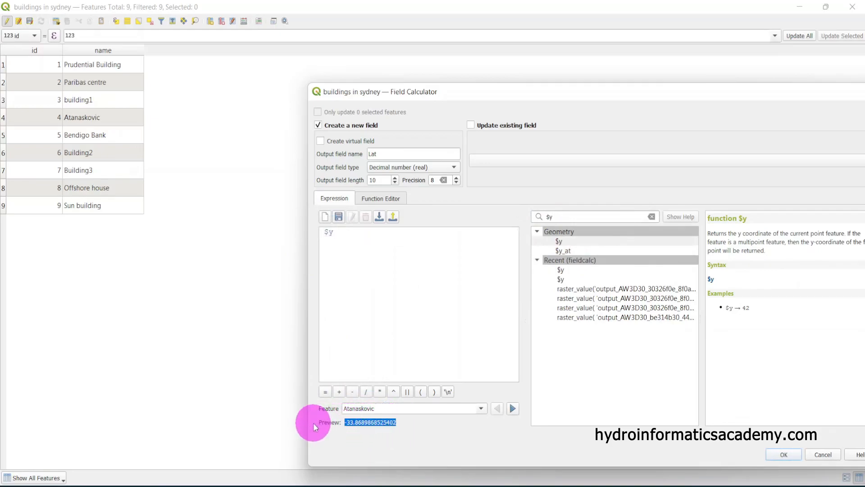
{"action": "left_click", "coordinate": [371, 276]}
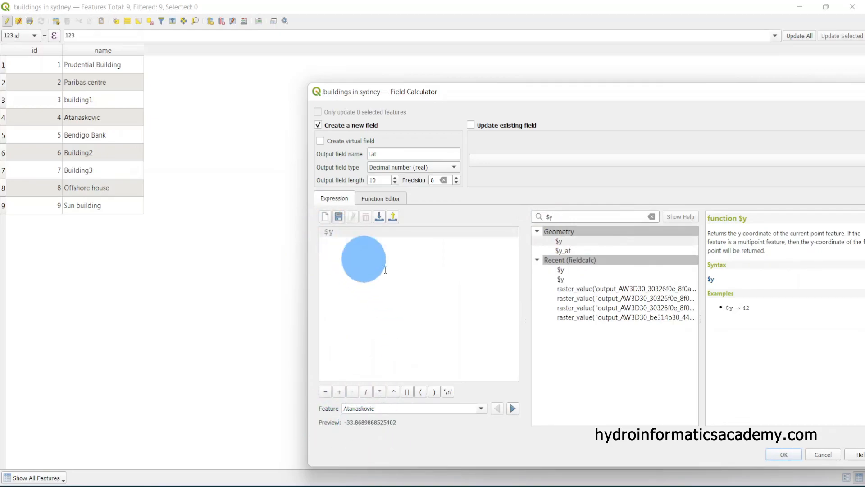
{"action": "left_click", "coordinate": [783, 454]}
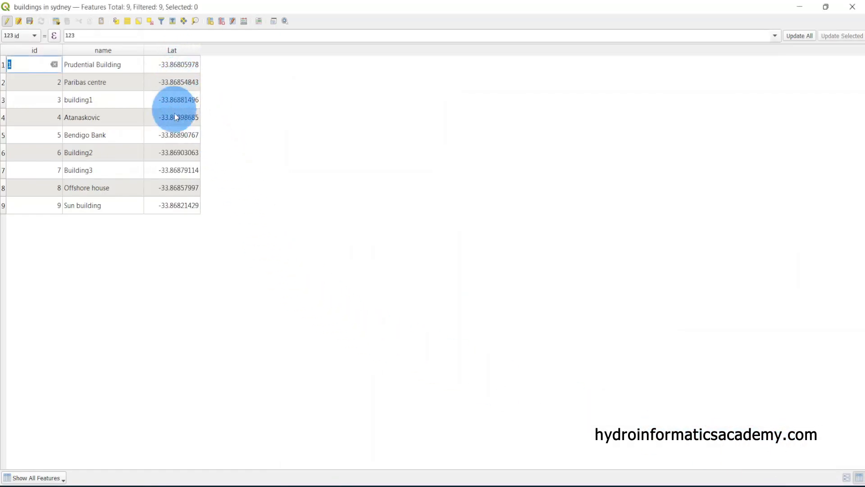
Open the Field Calculator for the buildings in sydney layer and name the new output field "Long".
{"action": "left_click", "coordinate": [243, 21]}
{"action": "left_click_drag", "start_coordinate": [456, 107], "coordinate": [501, 75]}
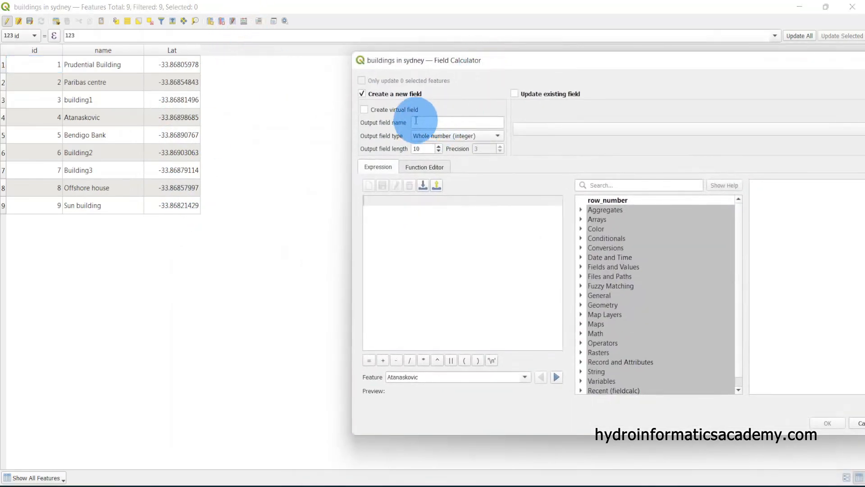
{"action": "left_click", "coordinate": [420, 121]}
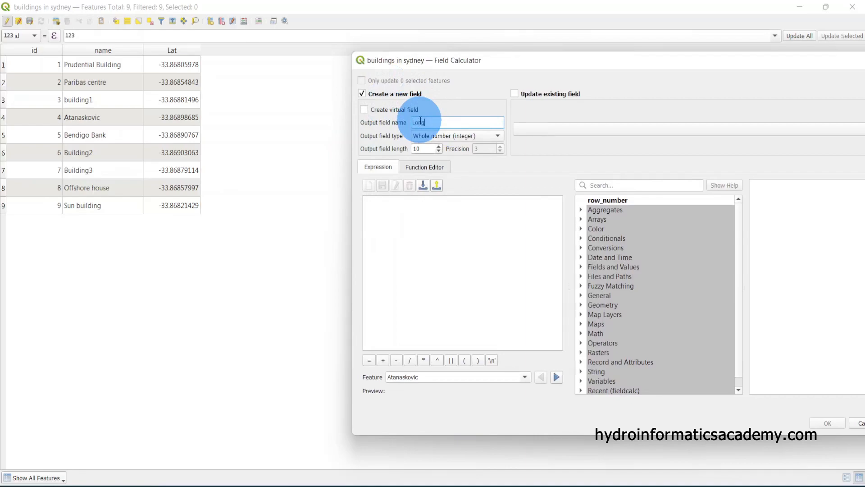
{"action": "type", "text": "Longitufe"}
{"action": "key", "text": "BackSpace"}
{"action": "key", "text": "BackSpace"}
{"action": "type", "text": "de"}
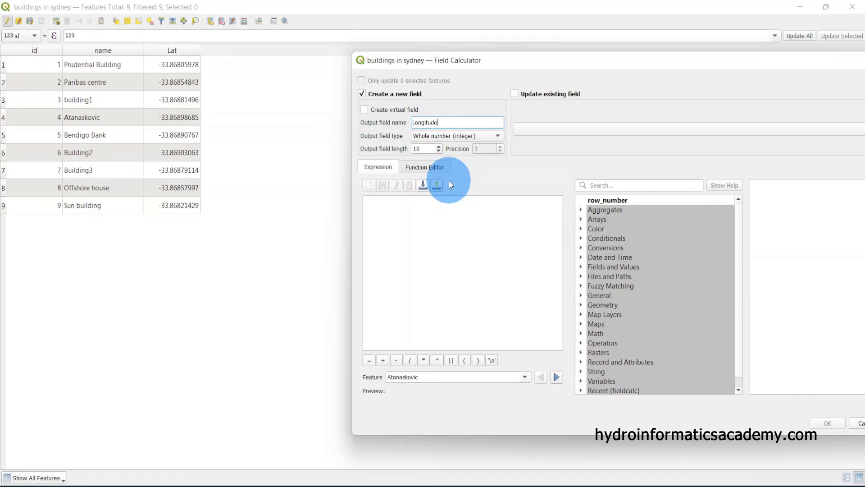
{"action": "left_click_drag", "start_coordinate": [425, 122], "coordinate": [467, 122]}
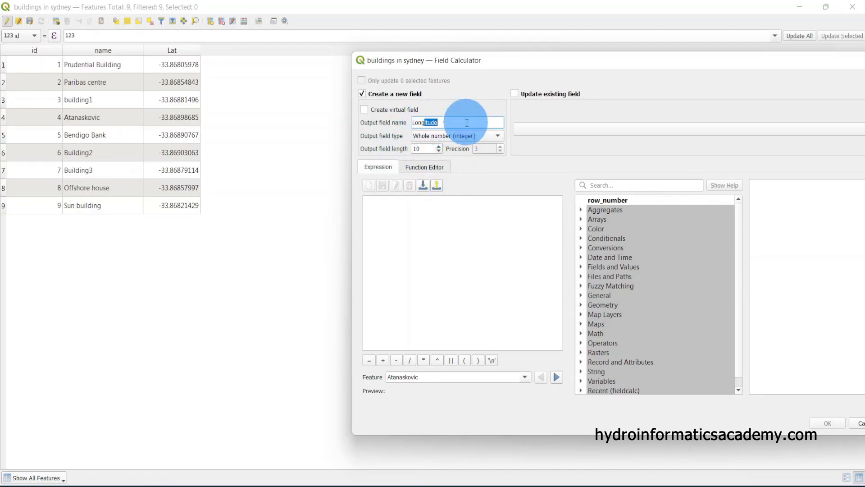
Set the Long field's type to Decimal number (real) with a precision of 8.
{"action": "left_click", "coordinate": [445, 134]}
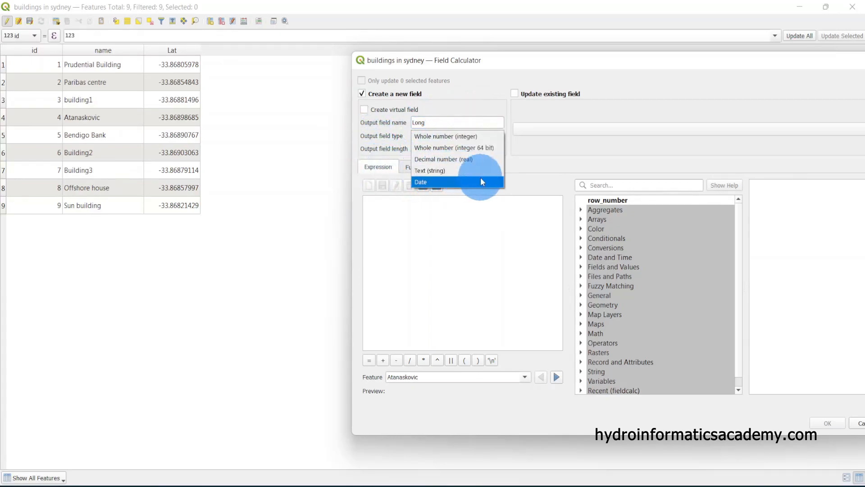
{"action": "left_click", "coordinate": [474, 159]}
{"action": "left_click_drag", "start_coordinate": [424, 149], "coordinate": [346, 149]}
{"action": "left_click_drag", "start_coordinate": [484, 150], "coordinate": [466, 149]}
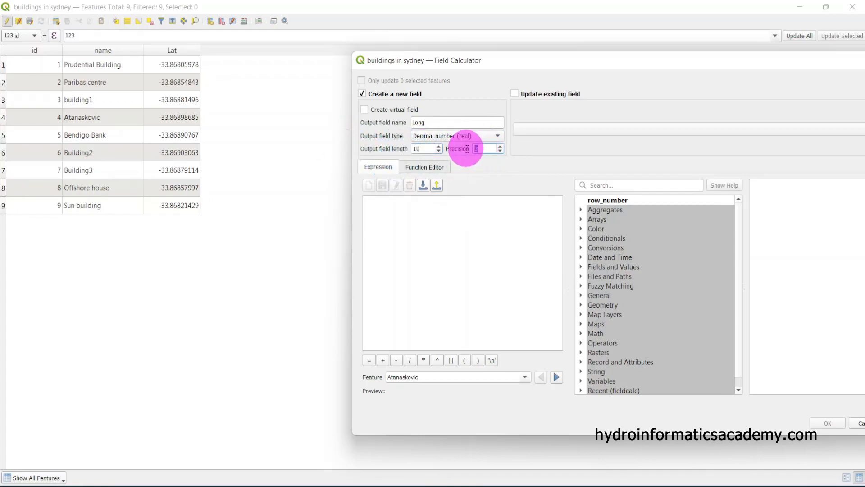
{"action": "left_click", "coordinate": [470, 246]}
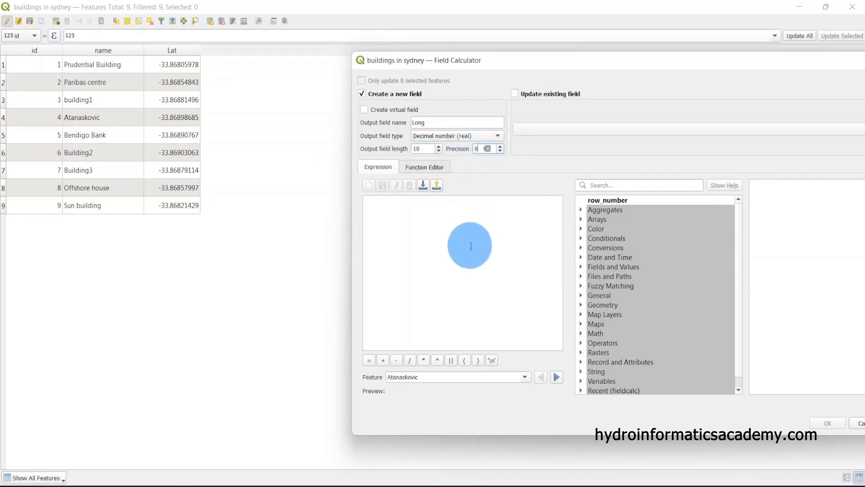
Search for the $x geometry function, insert it as the expression and create the Long field.
{"action": "left_click", "coordinate": [609, 183]}
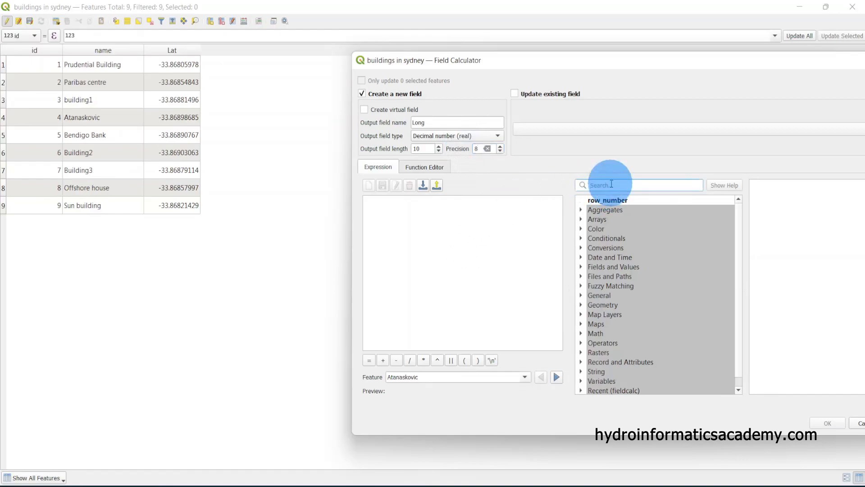
{"action": "type", "text": "$"}
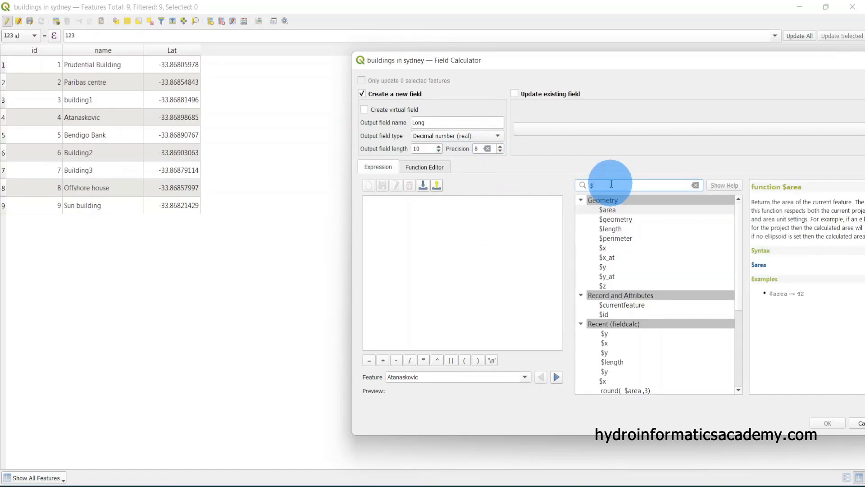
{"action": "type", "text": "x"}
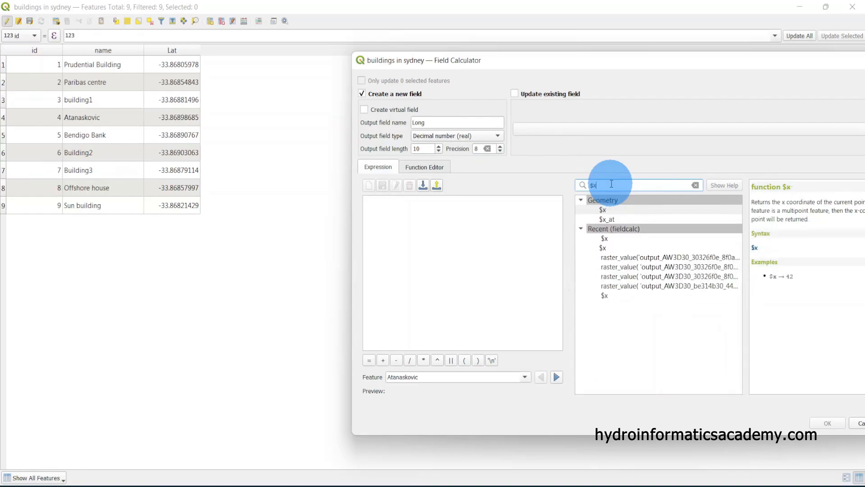
{"action": "double_click", "coordinate": [607, 210]}
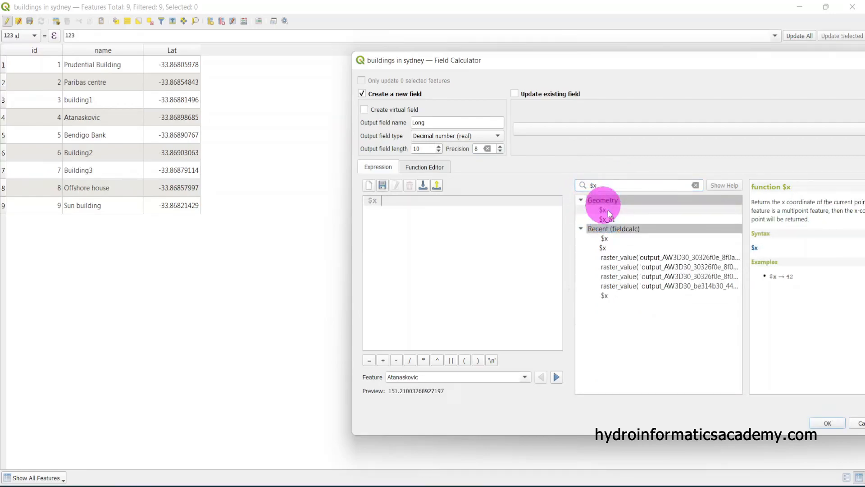
{"action": "left_click", "coordinate": [446, 392]}
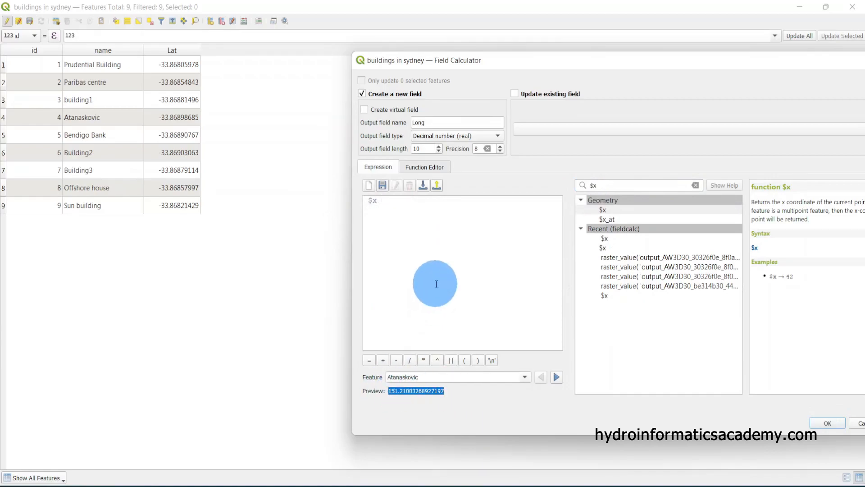
{"action": "left_click", "coordinate": [433, 284]}
{"action": "left_click", "coordinate": [821, 421]}
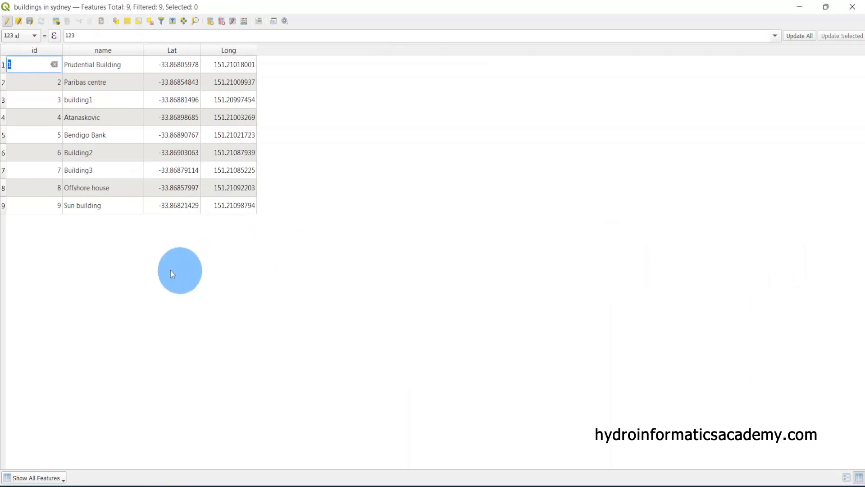
Review the Lat and Long values of the buildings in the attribute table, including Prudential Building, building1 and Building3.
{"action": "double_click", "coordinate": [116, 64]}
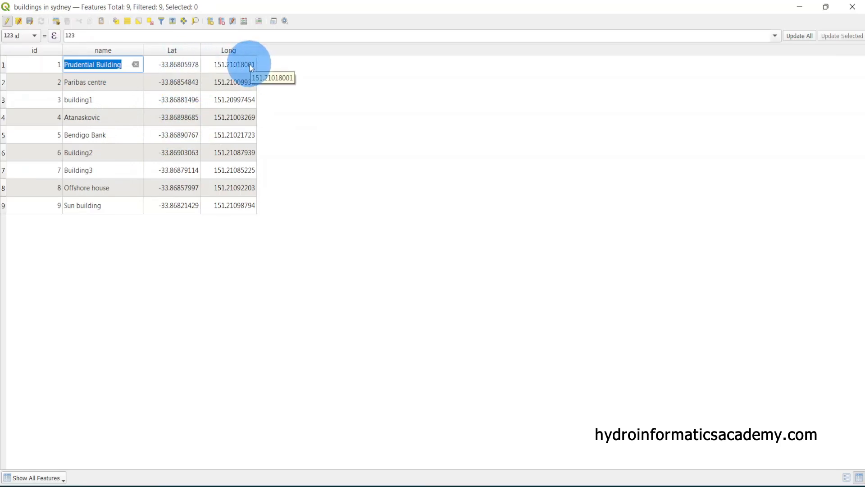
{"action": "double_click", "coordinate": [86, 100]}
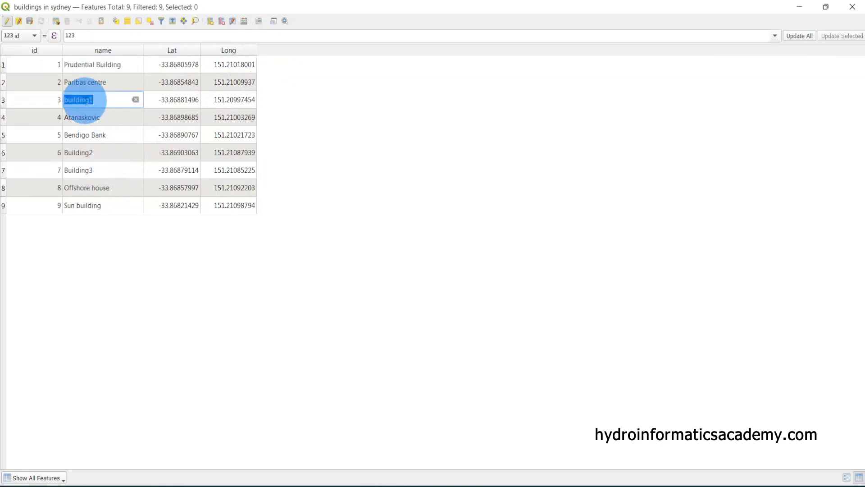
{"action": "double_click", "coordinate": [177, 100]}
{"action": "double_click", "coordinate": [226, 106]}
{"action": "double_click", "coordinate": [91, 171]}
{"action": "double_click", "coordinate": [180, 170]}
{"action": "double_click", "coordinate": [238, 170]}
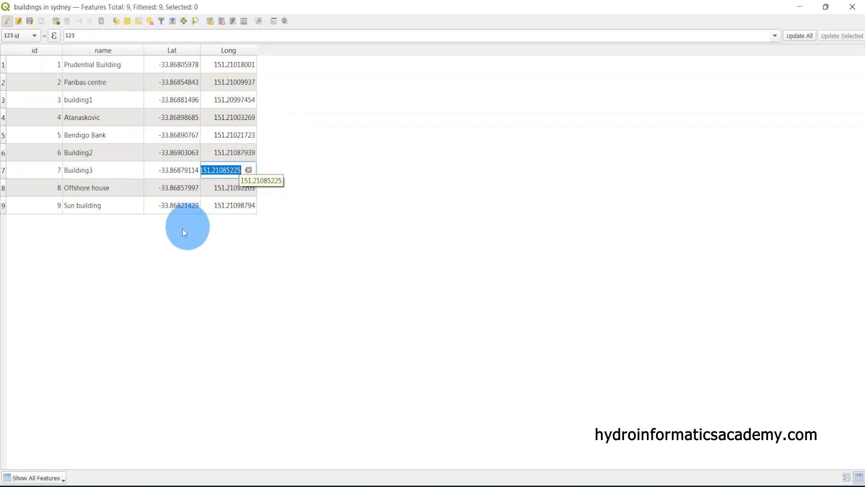
{"action": "left_click", "coordinate": [198, 248]}
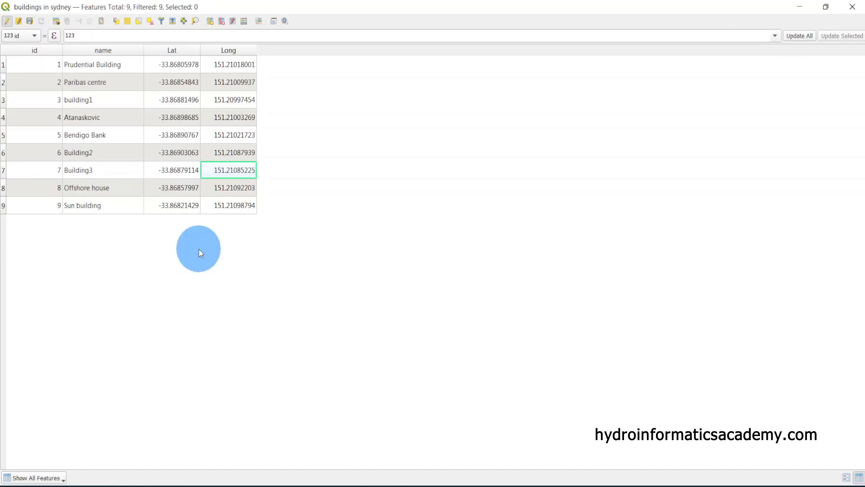
Close the attribute table and start exporting the buildings in sydney layer's features in MS Office Open XML spreadsheet [XLSX] format.
{"action": "left_click", "coordinate": [860, 6]}
{"action": "left_click", "coordinate": [453, 273]}
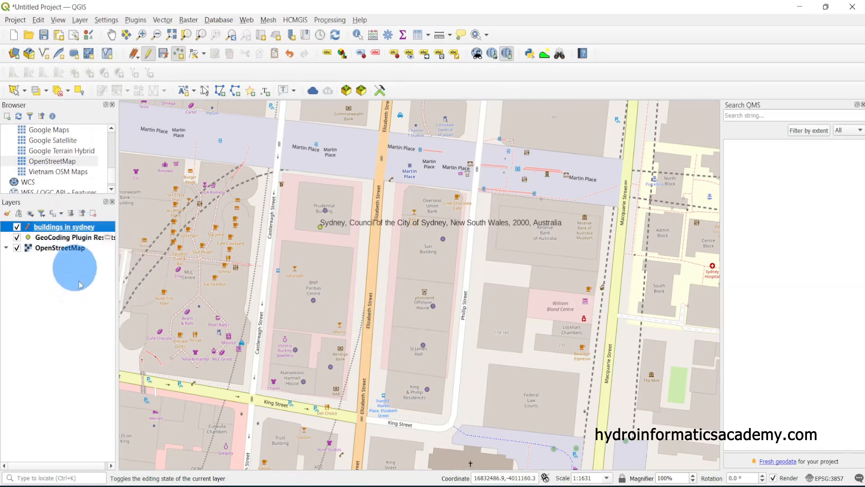
{"action": "right_click", "coordinate": [100, 232]}
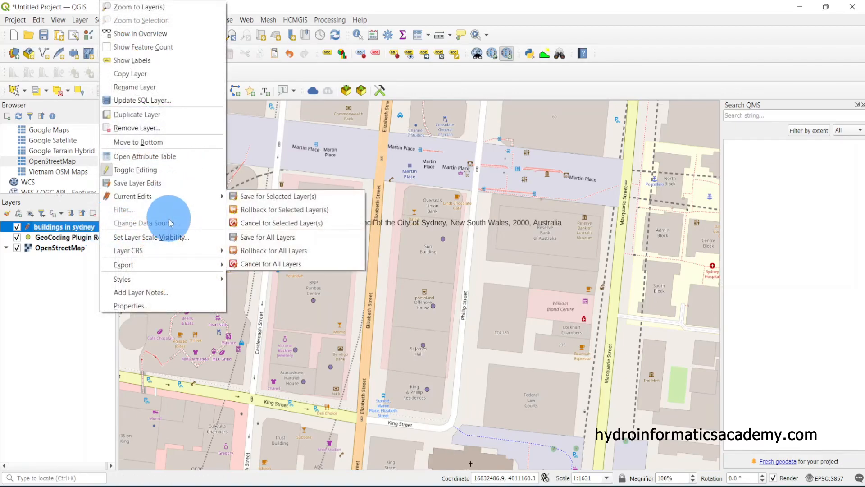
{"action": "mouse_move", "coordinate": [188, 265]}
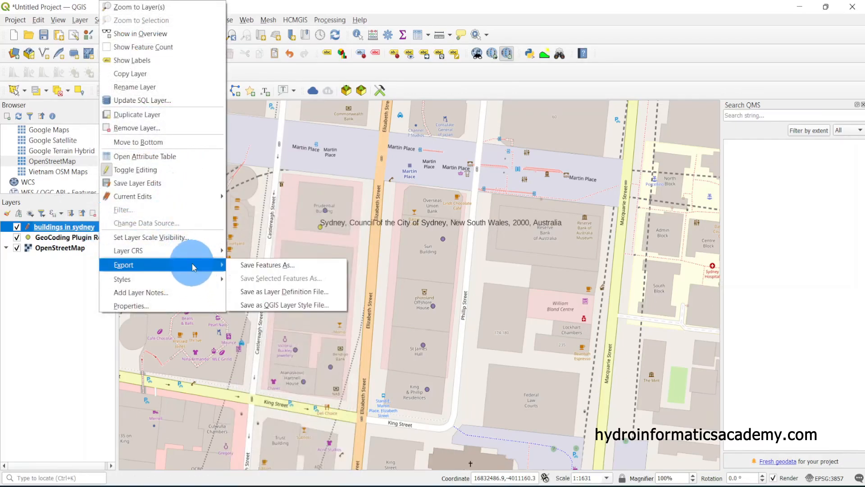
{"action": "left_click", "coordinate": [276, 266]}
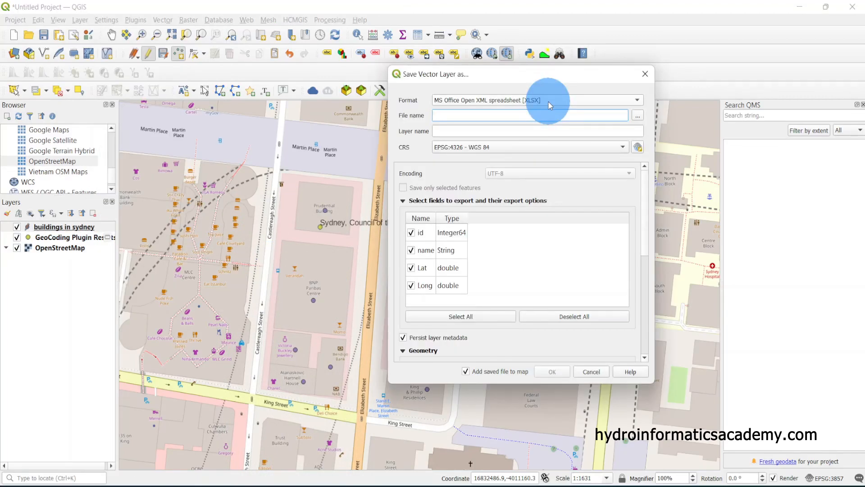
{"action": "left_click", "coordinate": [548, 101]}
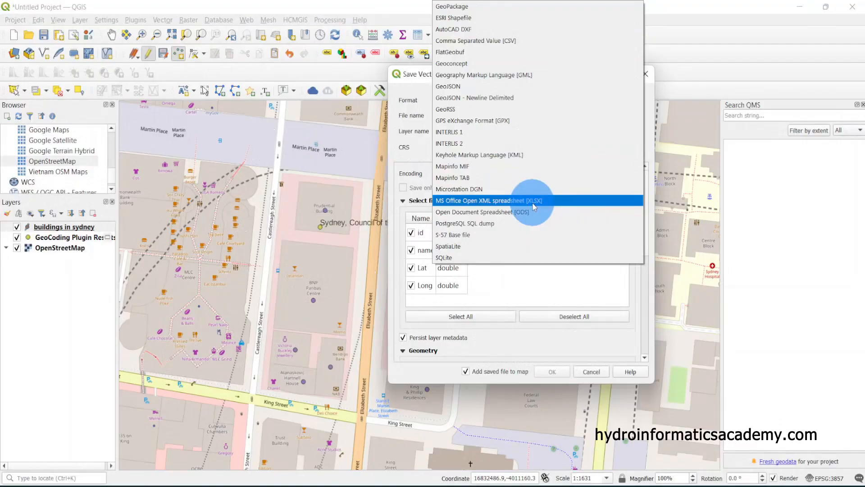
{"action": "left_click", "coordinate": [553, 205]}
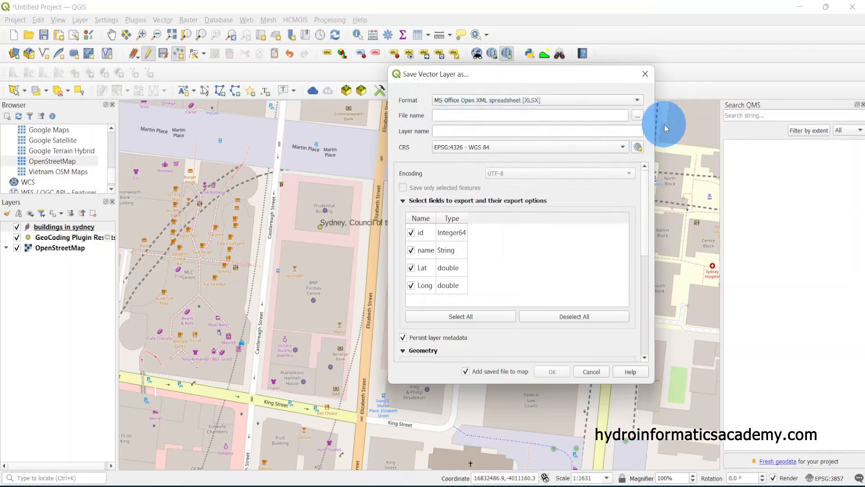
Set the export's output file to "building coordinates" in the Sample QGIS folder.
{"action": "left_click", "coordinate": [638, 116]}
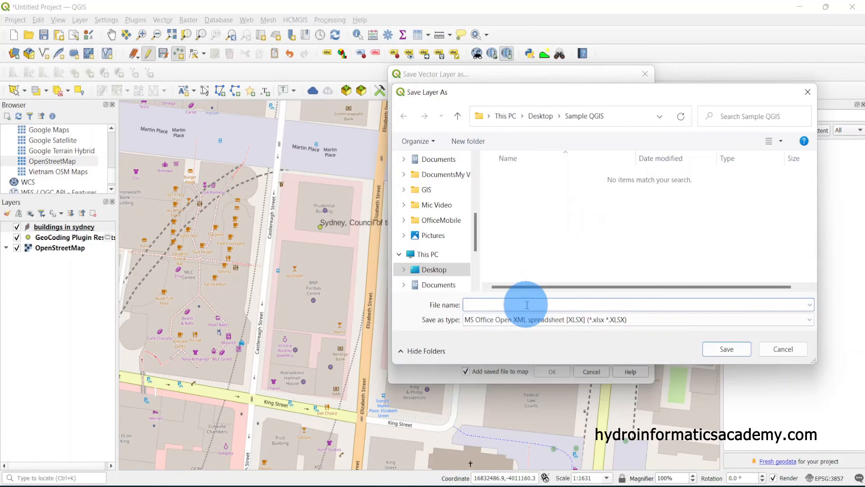
{"action": "type", "text": "building"}
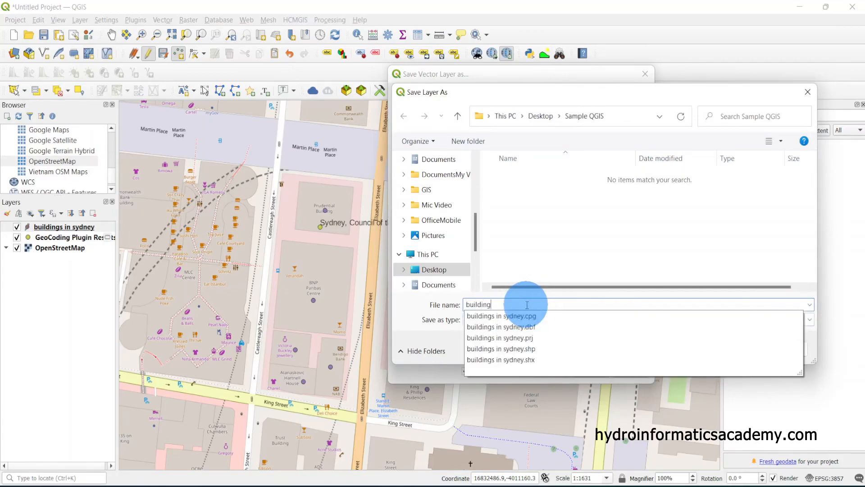
{"action": "type", "text": " coordinates"}
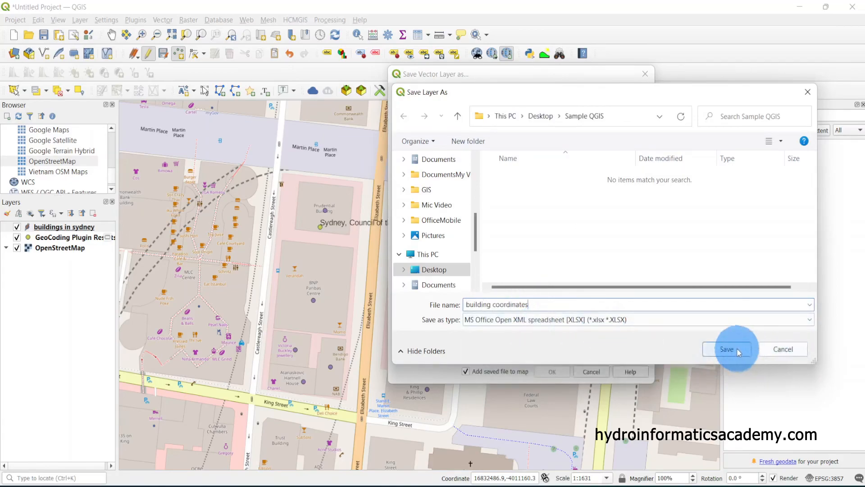
{"action": "left_click", "coordinate": [738, 351]}
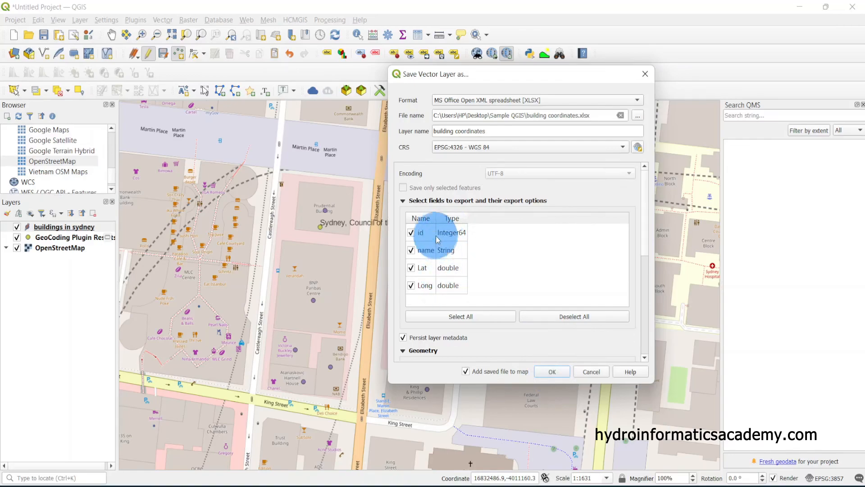
Exclude the id field from the exported fields and export the layer to the spreadsheet.
{"action": "left_click", "coordinate": [493, 257]}
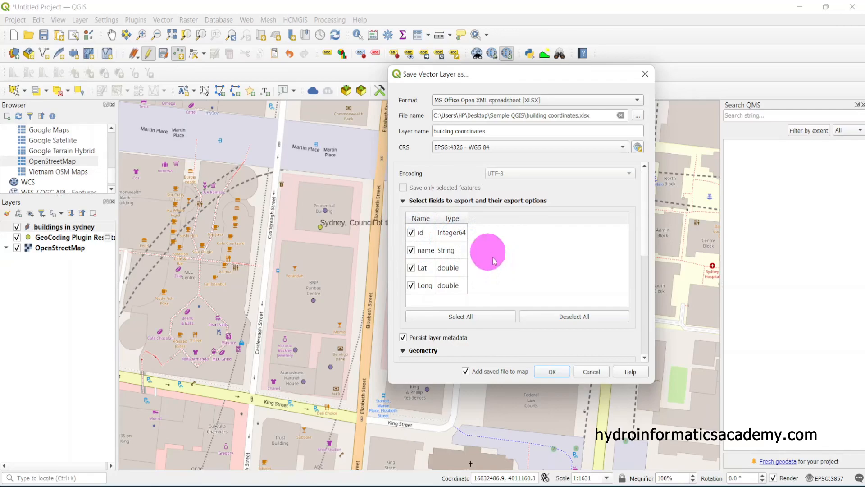
{"action": "left_click", "coordinate": [411, 233]}
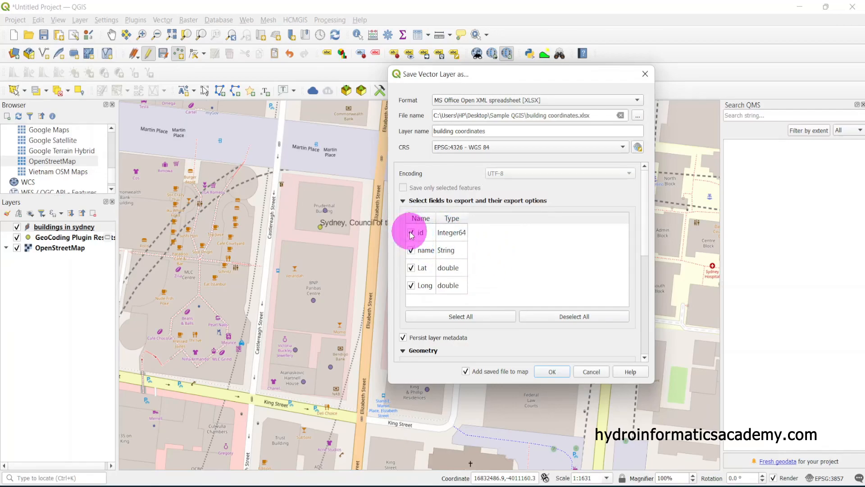
{"action": "left_click", "coordinate": [553, 371]}
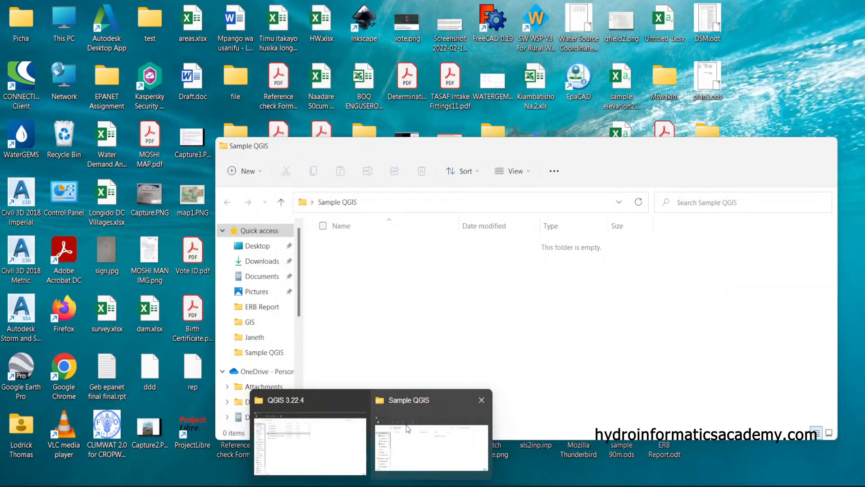
Switch to the Sample QGIS folder in File Explorer and open building coordinates.xlsx with LibreOffice Calc.
{"action": "left_click", "coordinate": [406, 424]}
{"action": "left_click", "coordinate": [412, 266]}
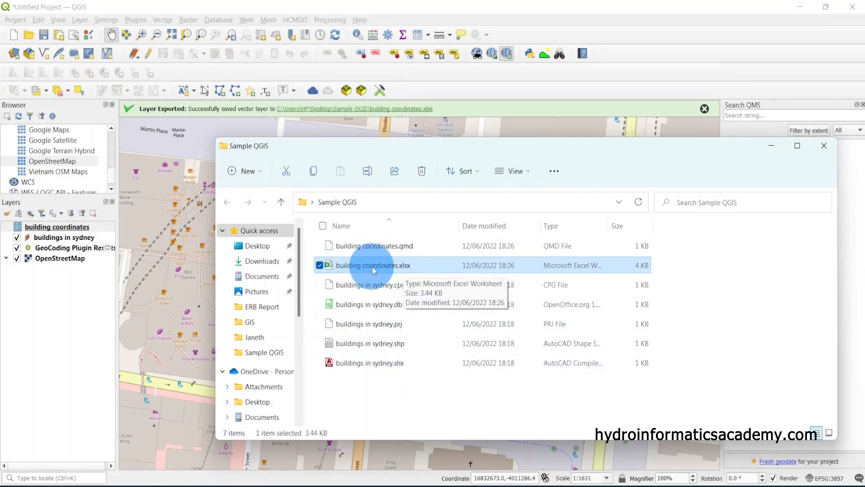
{"action": "right_click", "coordinate": [356, 269]}
{"action": "mouse_move", "coordinate": [495, 325]}
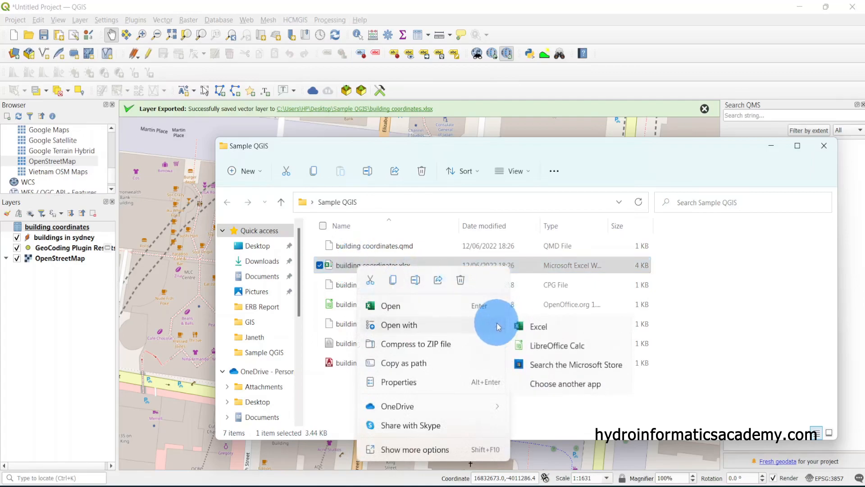
{"action": "left_click", "coordinate": [538, 347]}
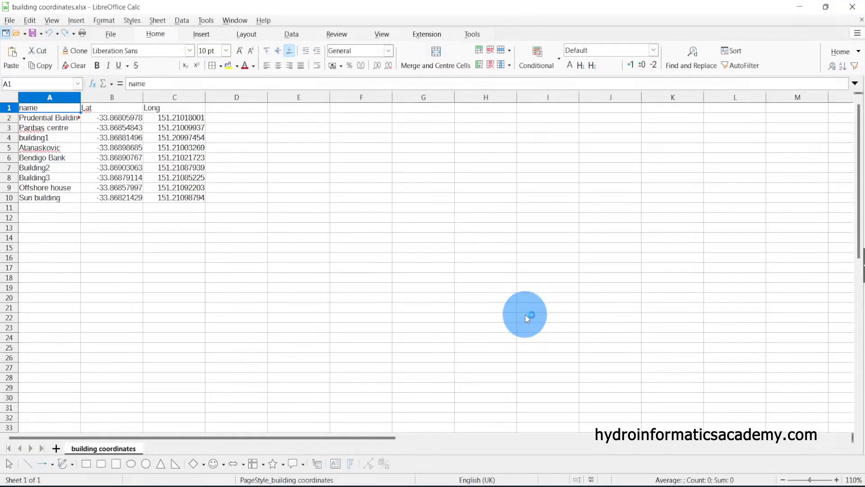
Make the header row containing name, Lat and Long bold.
{"action": "left_click", "coordinate": [9, 108]}
{"action": "left_click", "coordinate": [96, 66]}
{"action": "left_click", "coordinate": [124, 208]}
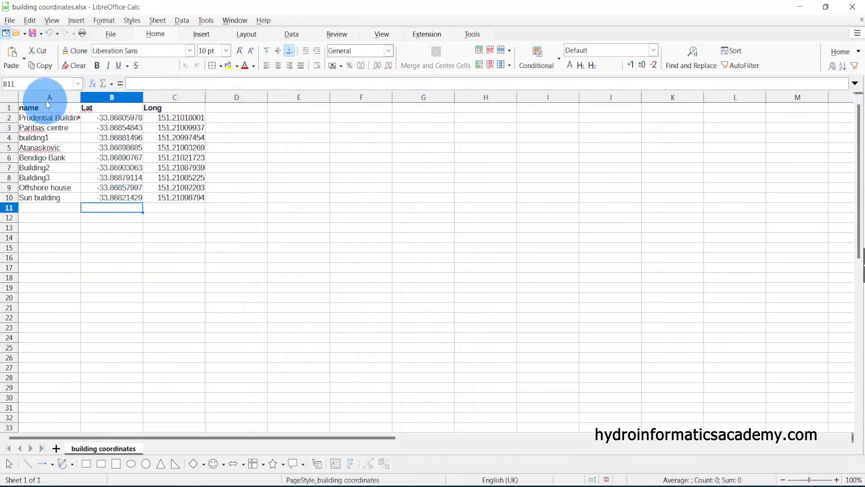
Examine the name, Lat and Long columns of the exported spreadsheet one after another.
{"action": "left_click", "coordinate": [51, 98]}
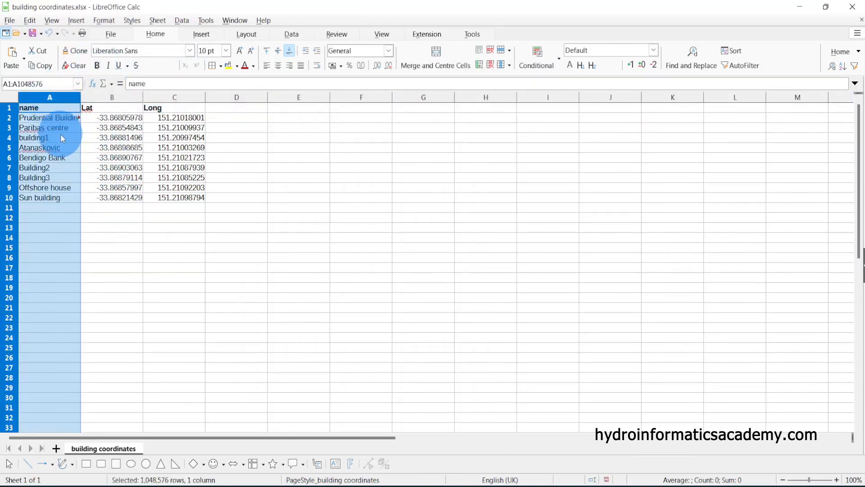
{"action": "left_click", "coordinate": [121, 97]}
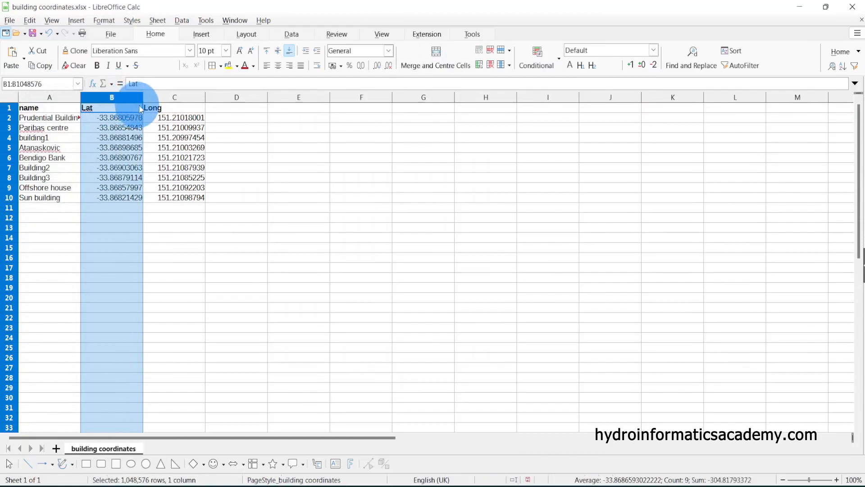
{"action": "left_click", "coordinate": [177, 97]}
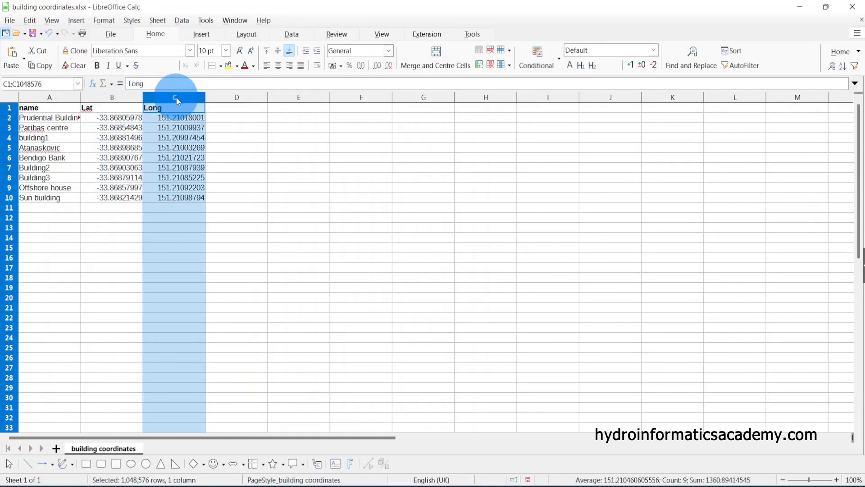